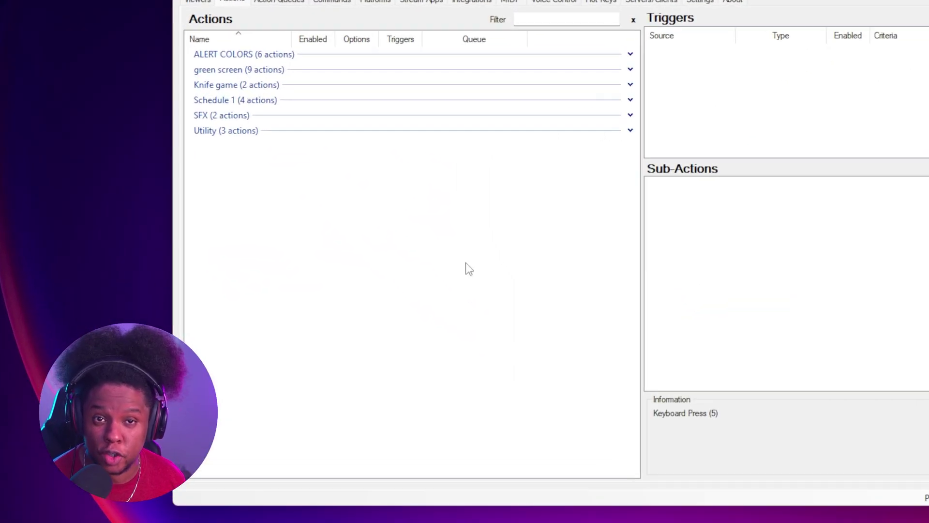
Create a new action named Deathcounter in the default queue
{"action": "right_click", "coordinate": [385, 248]}
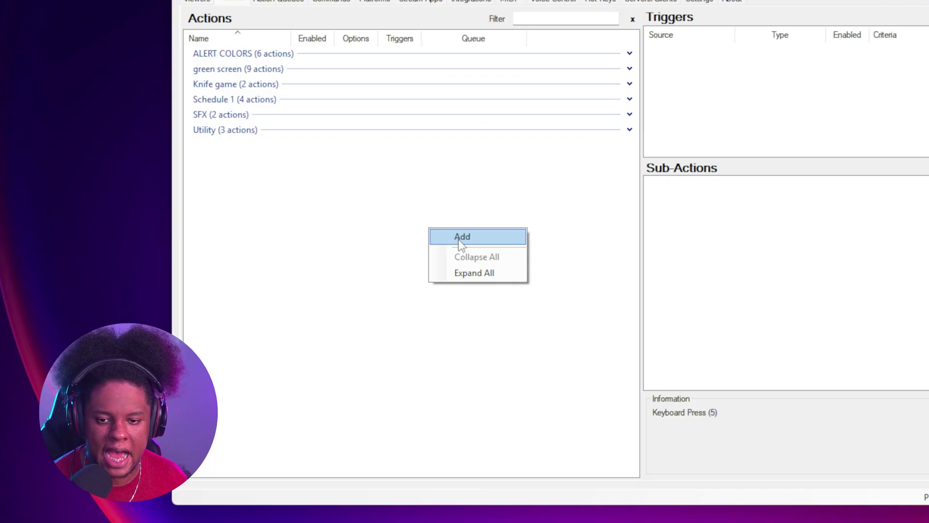
{"action": "left_click", "coordinate": [458, 239]}
{"action": "type", "text": "Death"}
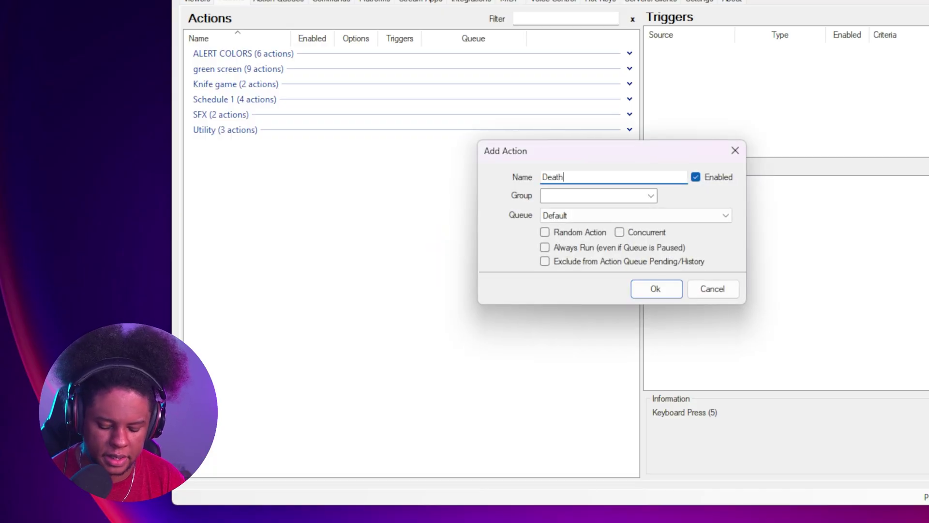
{"action": "type", "text": "counter"}
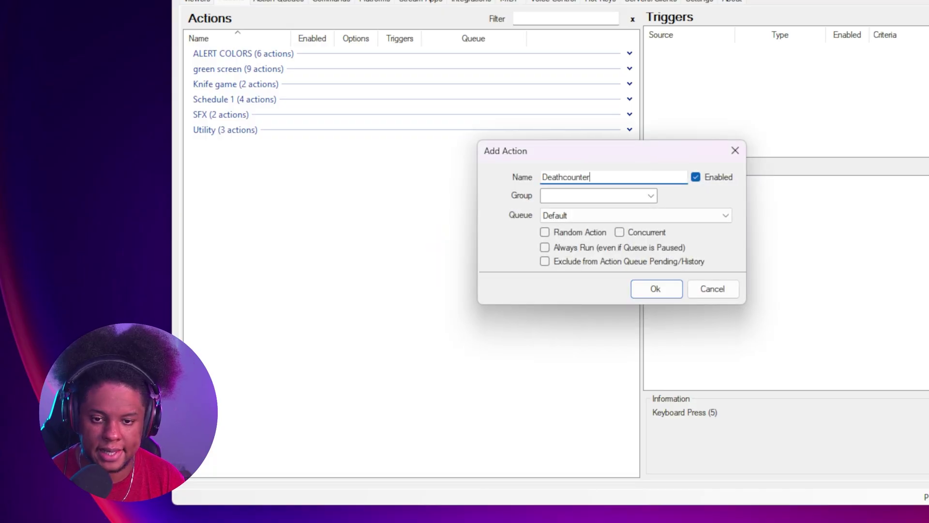
{"action": "left_click", "coordinate": [655, 298]}
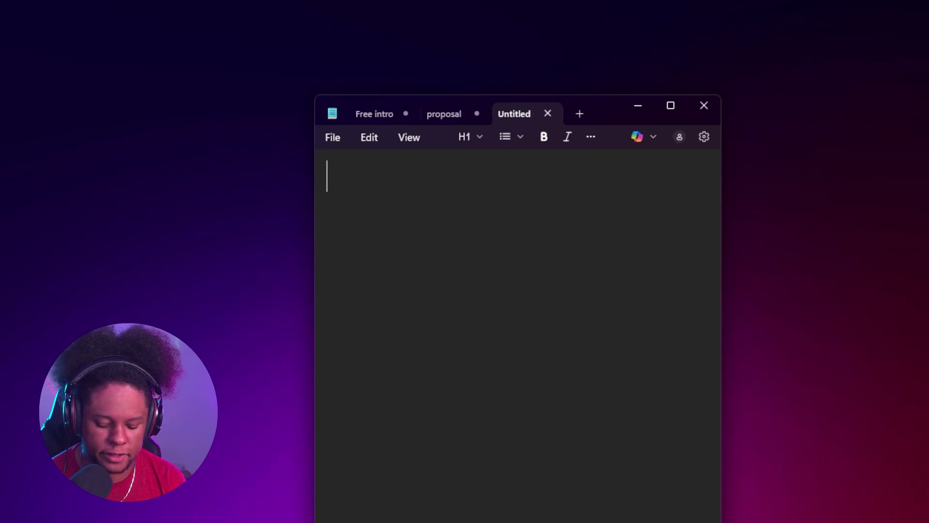
Switch to Notepad and write the example variable %User% in the empty untitled document
{"action": "type", "text": "%U"}
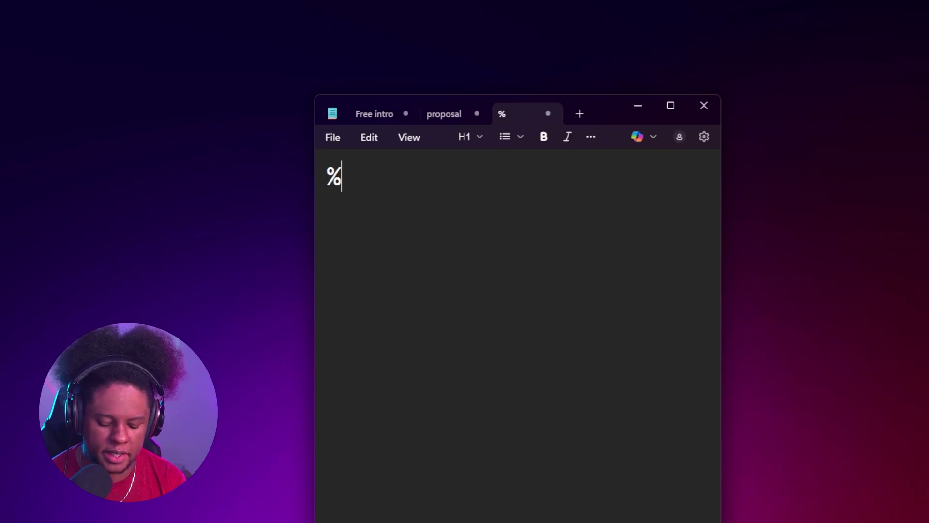
{"action": "type", "text": "ser%"}
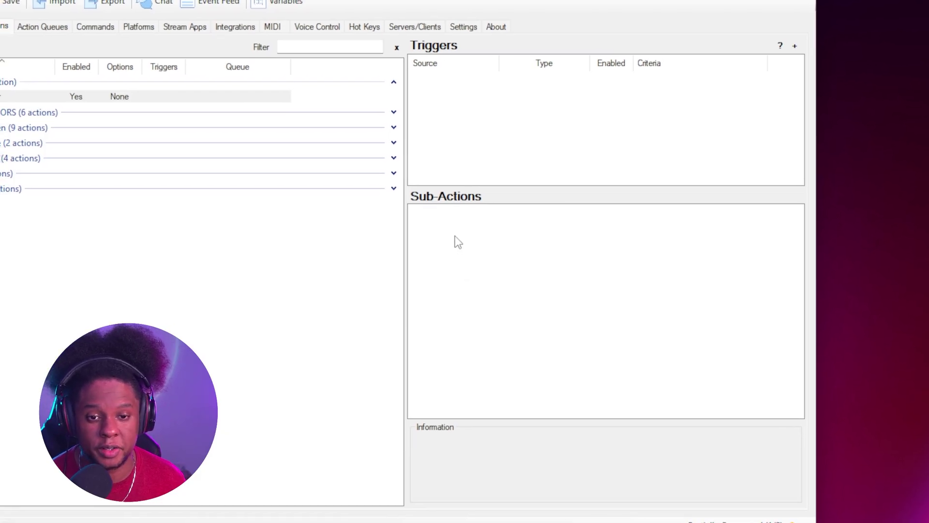
Add a Global (Get) sub-action to the Deathcounter action, keeping the Global source and entering Dcounter as the variable name
{"action": "right_click", "coordinate": [460, 243]}
{"action": "mouse_move", "coordinate": [495, 289]}
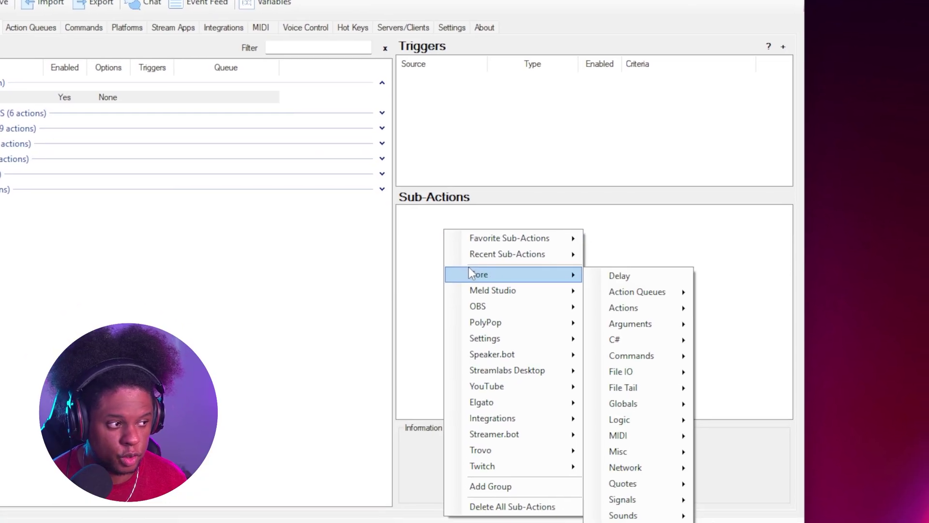
{"action": "mouse_move", "coordinate": [641, 401]}
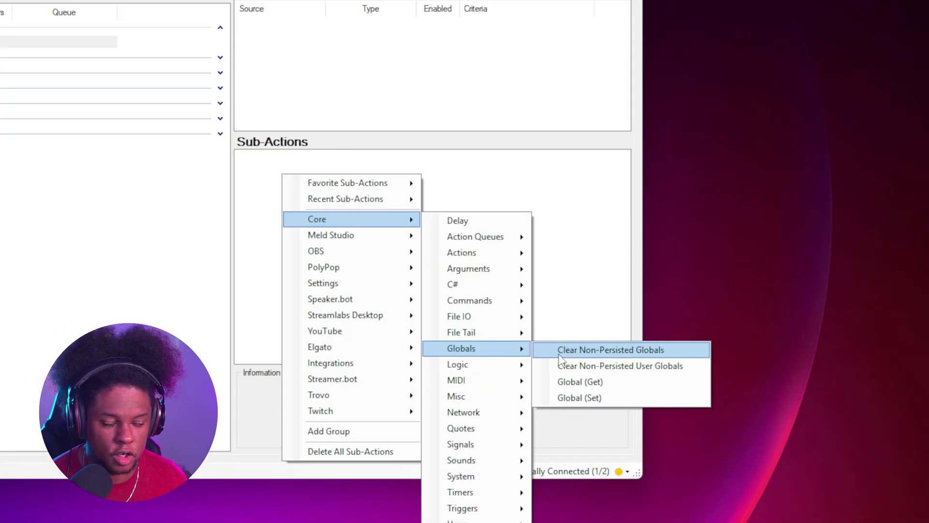
{"action": "left_click", "coordinate": [579, 383]}
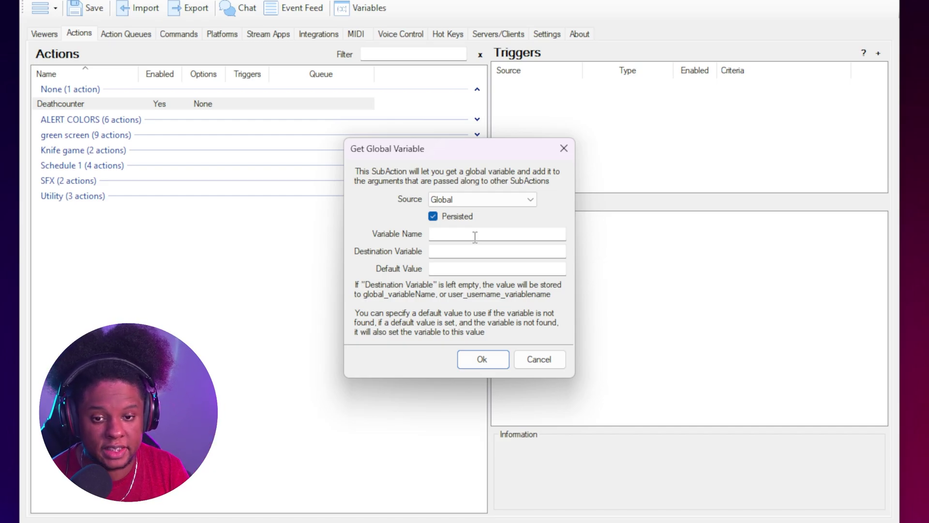
{"action": "left_click", "coordinate": [490, 201]}
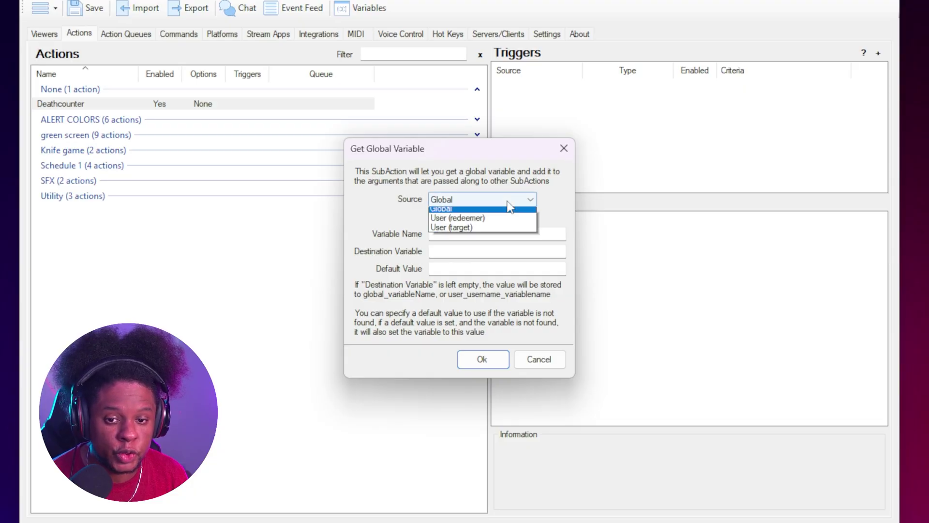
{"action": "key", "text": "Escape"}
{"action": "left_click", "coordinate": [448, 234]}
{"action": "type", "text": "D"}
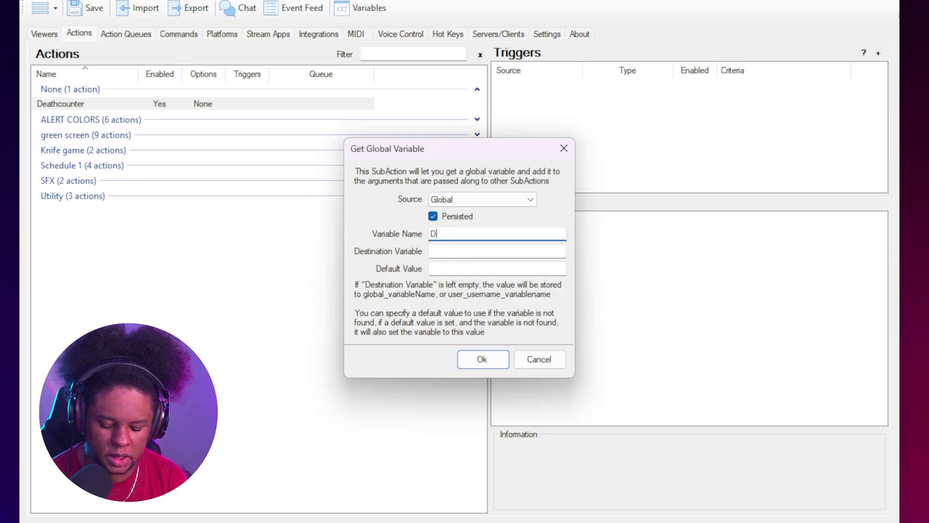
{"action": "type", "text": "counter"}
Set the destination variable to Dcounter and the default value to 0, and save the get-global sub-action
{"action": "left_click", "coordinate": [456, 252]}
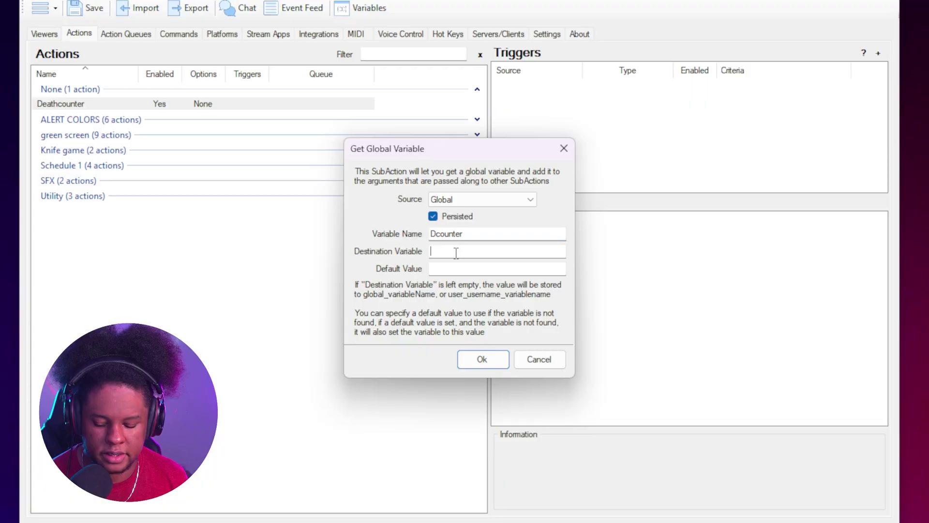
{"action": "type", "text": "Dcount"}
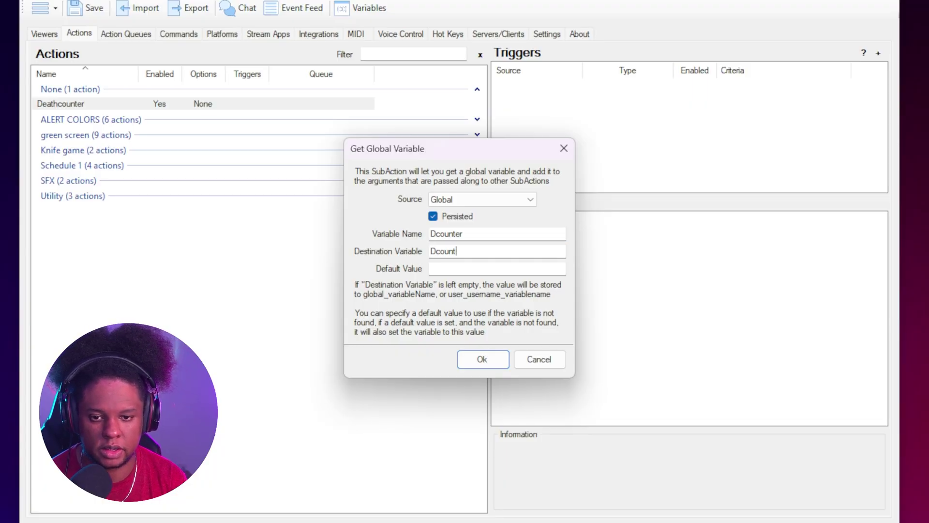
{"action": "type", "text": "er"}
{"action": "left_click", "coordinate": [463, 269]}
{"action": "type", "text": "0"}
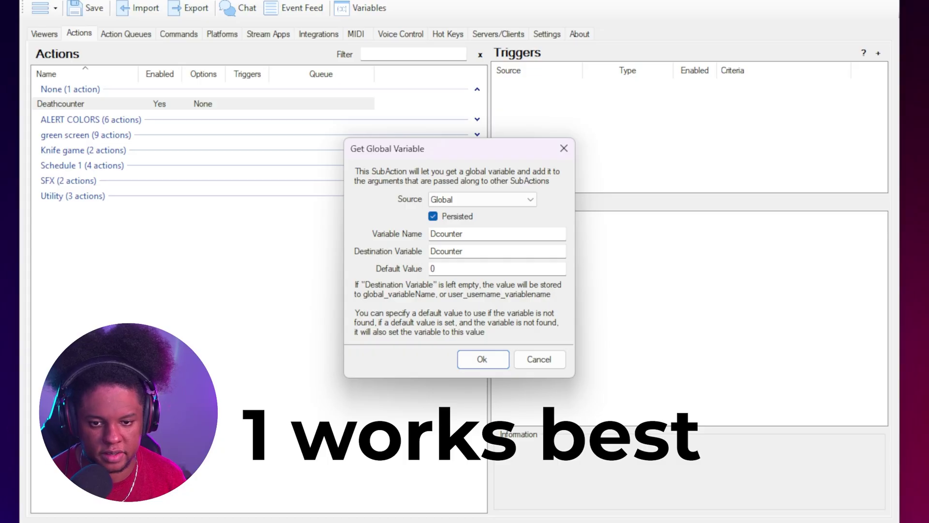
{"action": "key", "text": "Return"}
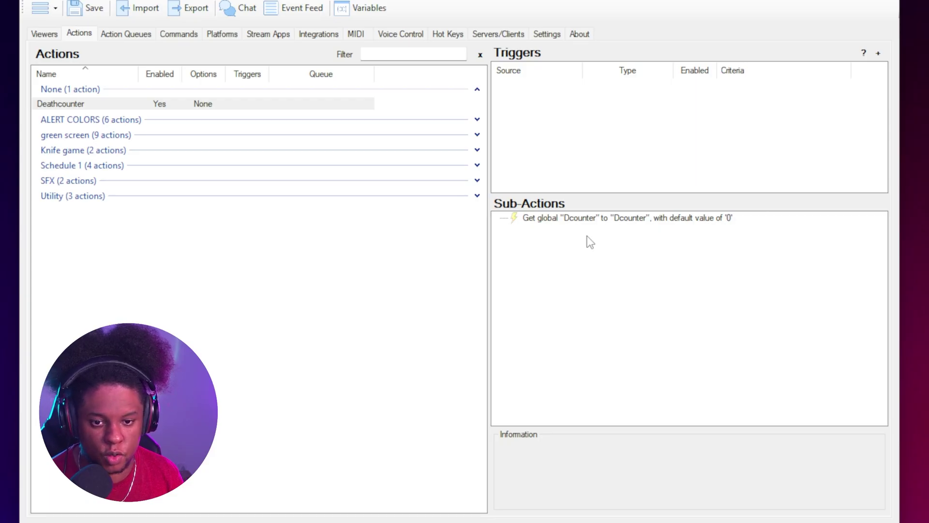
Start a Global (Set) sub-action for the Deathcounter action with Dcounter as the persisted global variable's name
{"action": "right_click", "coordinate": [587, 236]}
{"action": "mouse_move", "coordinate": [619, 280]}
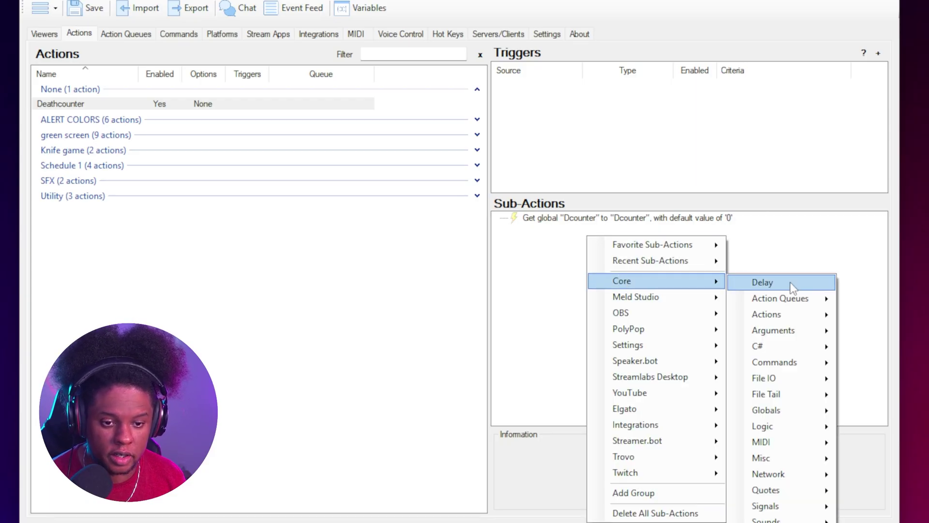
{"action": "mouse_move", "coordinate": [794, 414]}
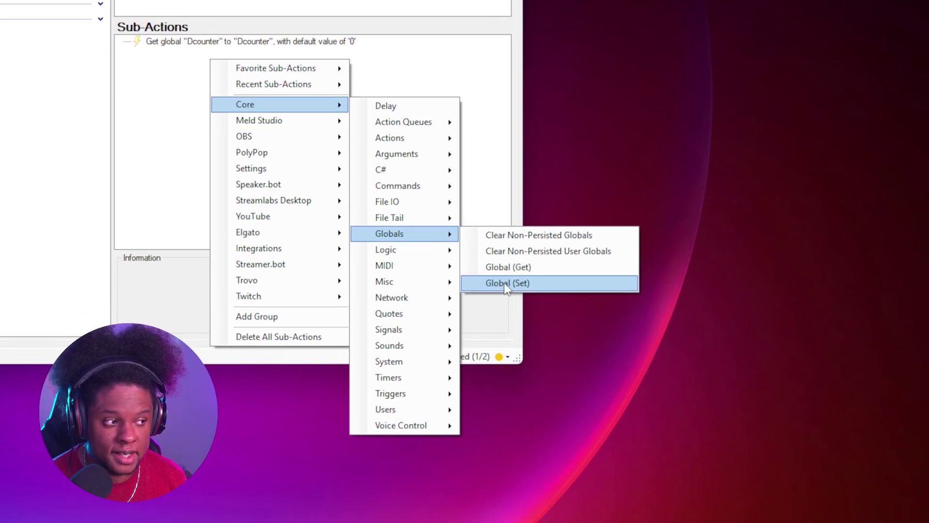
{"action": "left_click", "coordinate": [505, 285]}
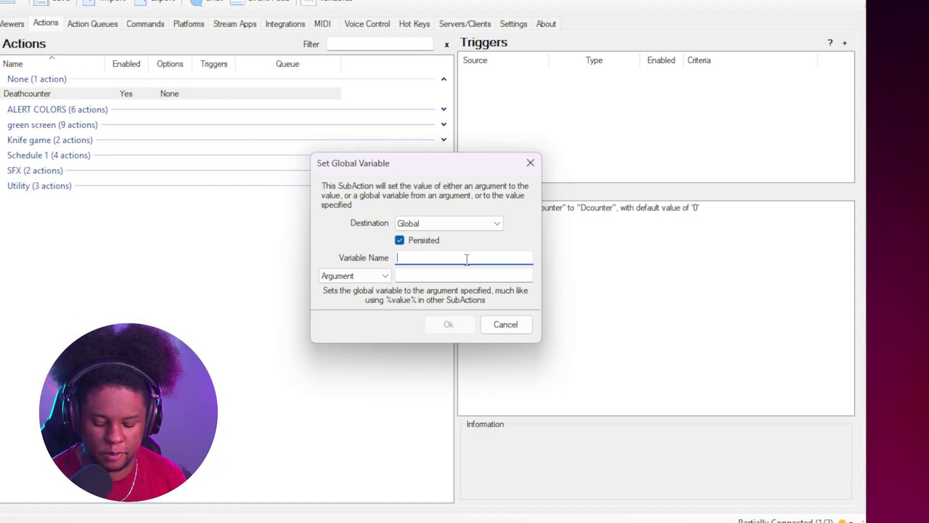
{"action": "type", "text": "D"}
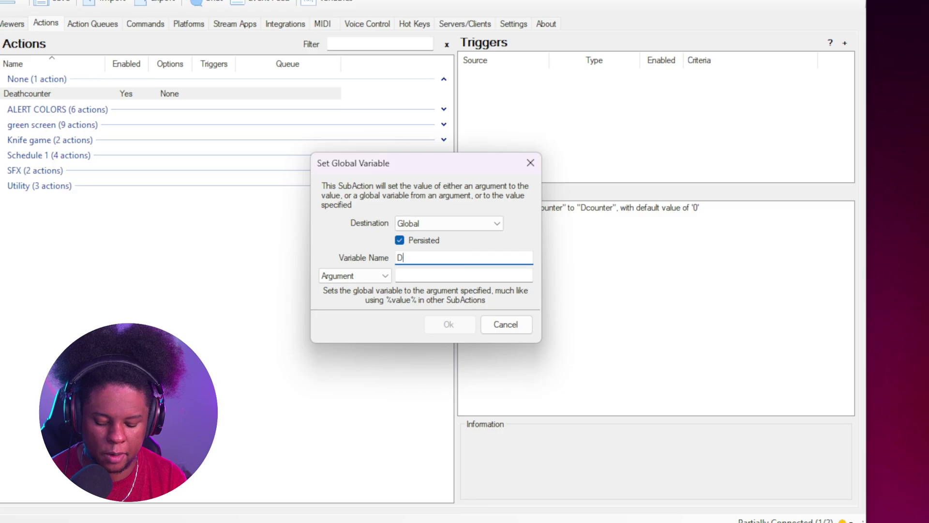
{"action": "type", "text": "counter"}
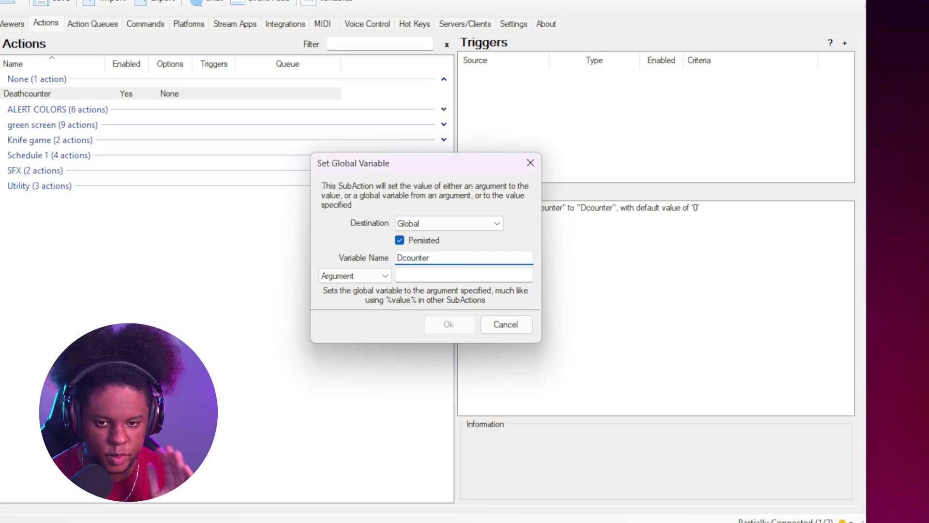
Make the set-global sub-action increment the variable by 1 and save it
{"action": "left_click", "coordinate": [374, 274]}
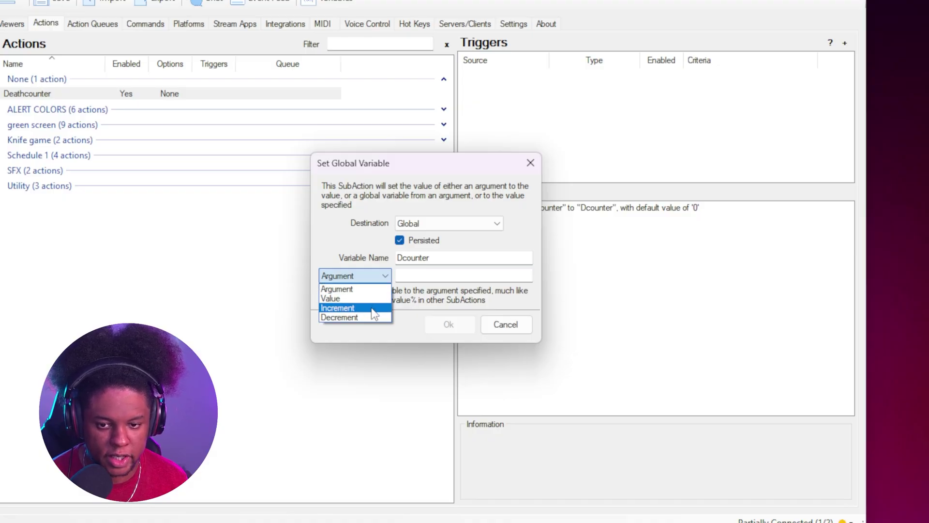
{"action": "left_click", "coordinate": [374, 310]}
{"action": "left_click", "coordinate": [408, 276]}
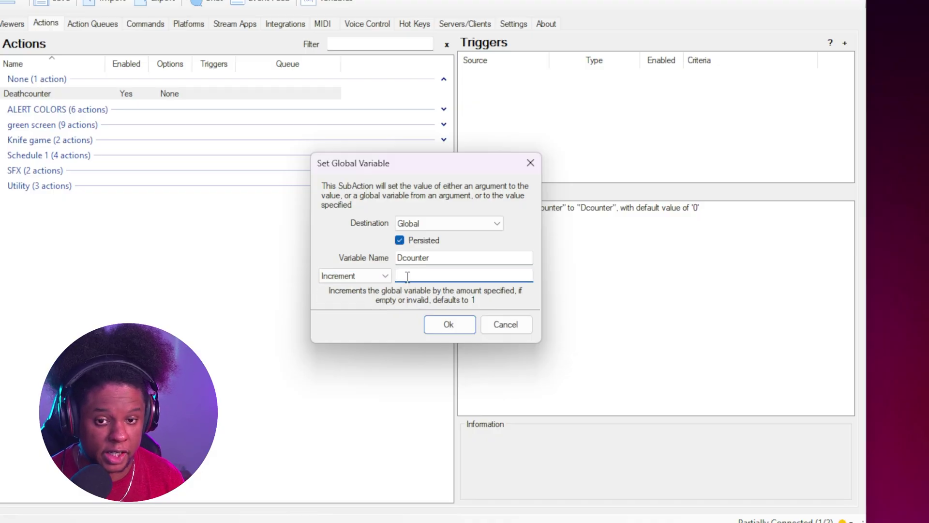
{"action": "type", "text": "1"}
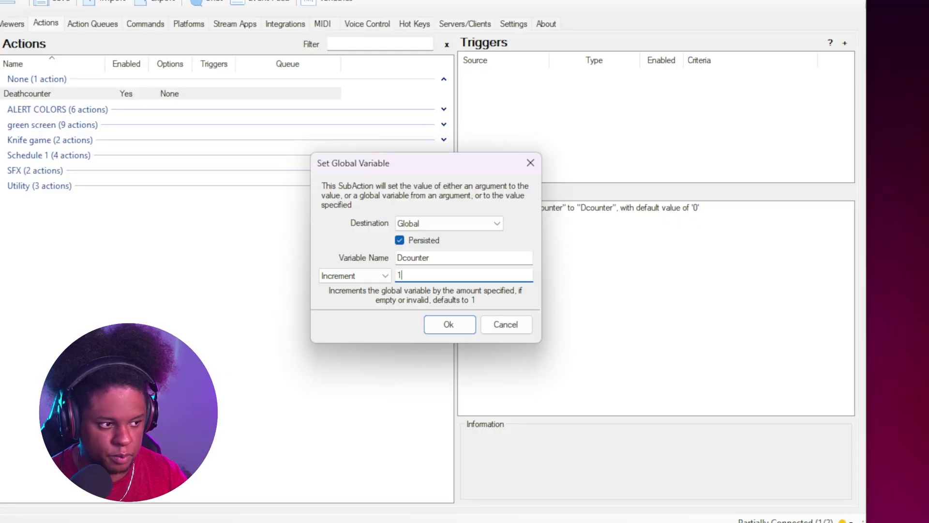
{"action": "left_click", "coordinate": [445, 324]}
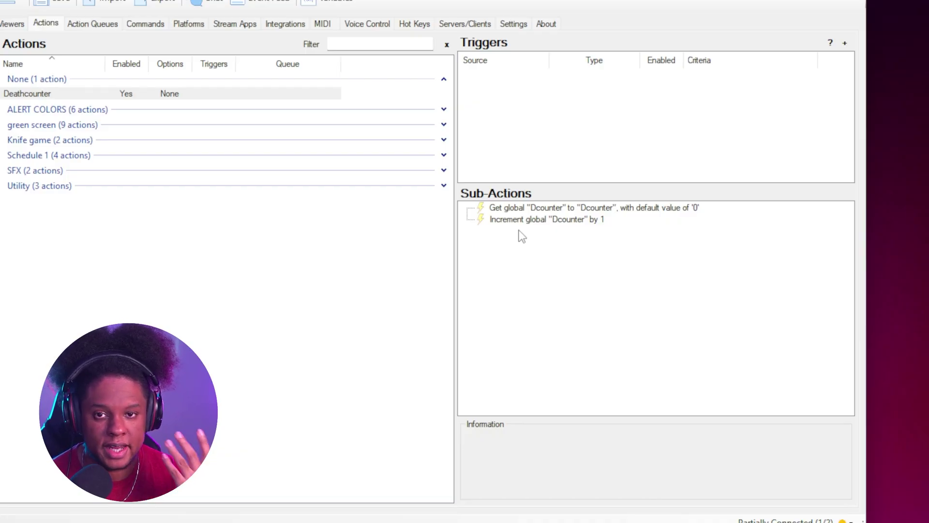
Add a Twitch channel message sub-action that says the streamer's name followed by "has died %Dcounter% times"
{"action": "right_click", "coordinate": [522, 236]}
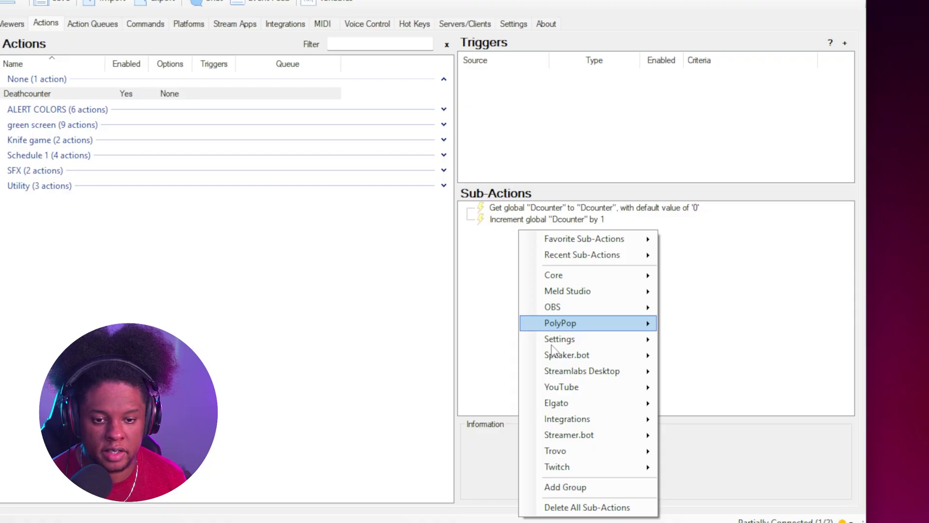
{"action": "mouse_move", "coordinate": [571, 391]}
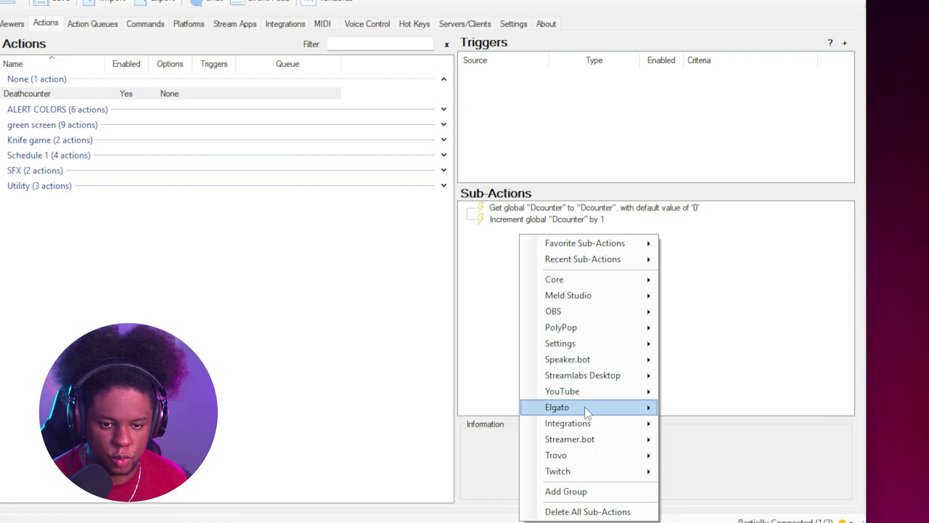
{"action": "mouse_move", "coordinate": [597, 472]}
{"action": "mouse_move", "coordinate": [707, 520]}
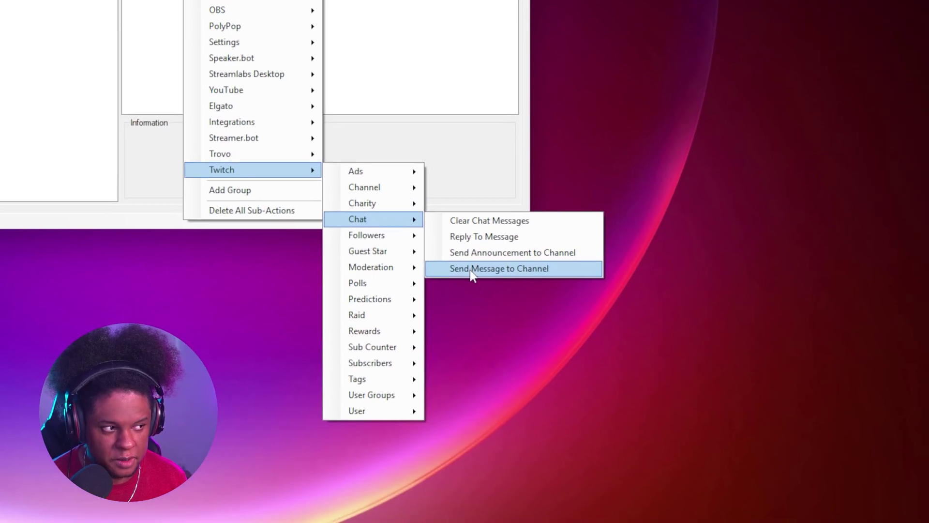
{"action": "left_click", "coordinate": [472, 270]}
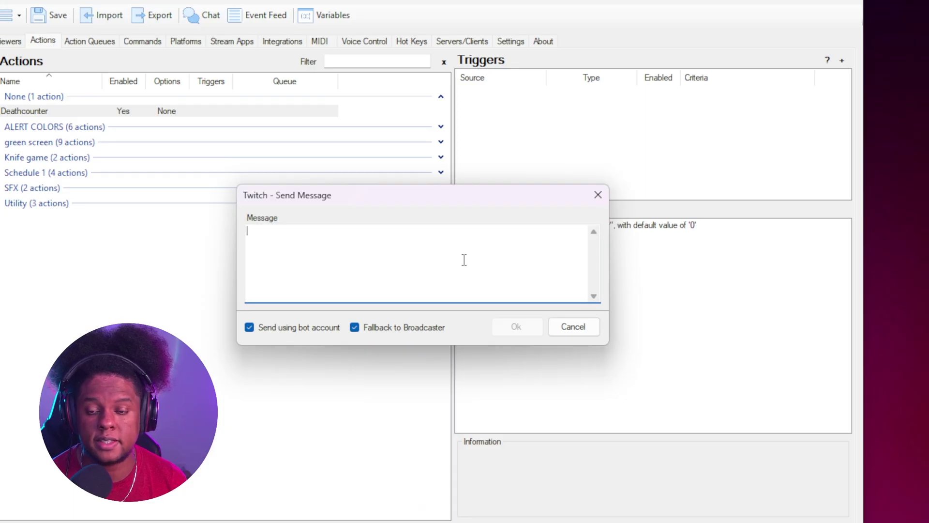
{"action": "type", "text": "Gael has died"}
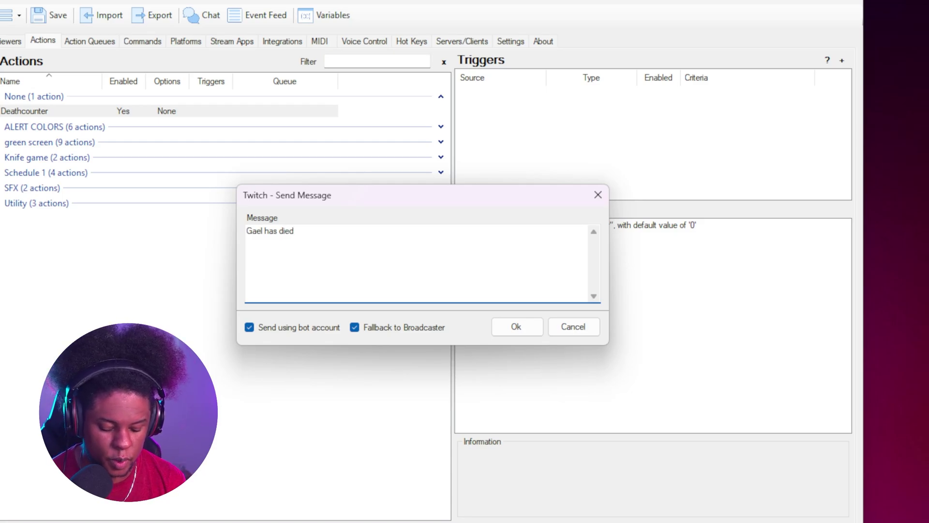
{"action": "type", "text": " %Dcounter"}
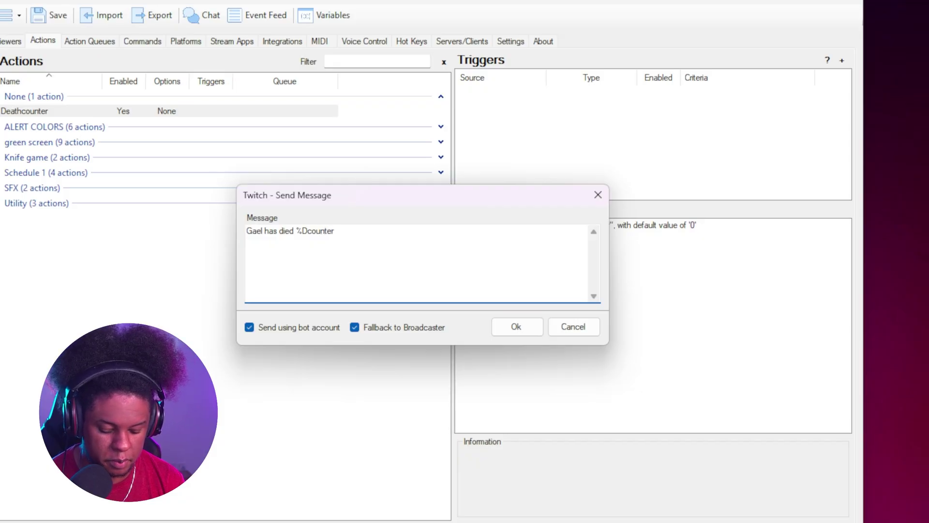
{"action": "type", "text": "% times"}
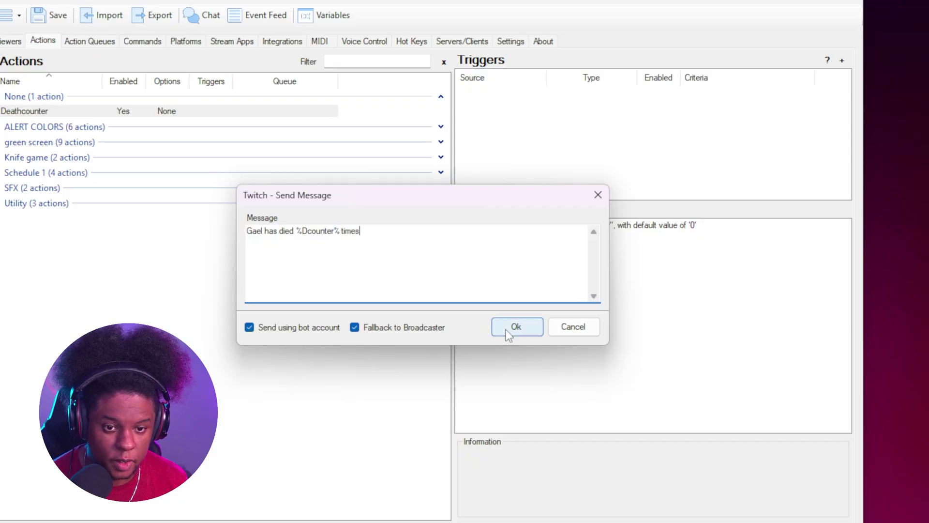
{"action": "left_click", "coordinate": [514, 327]}
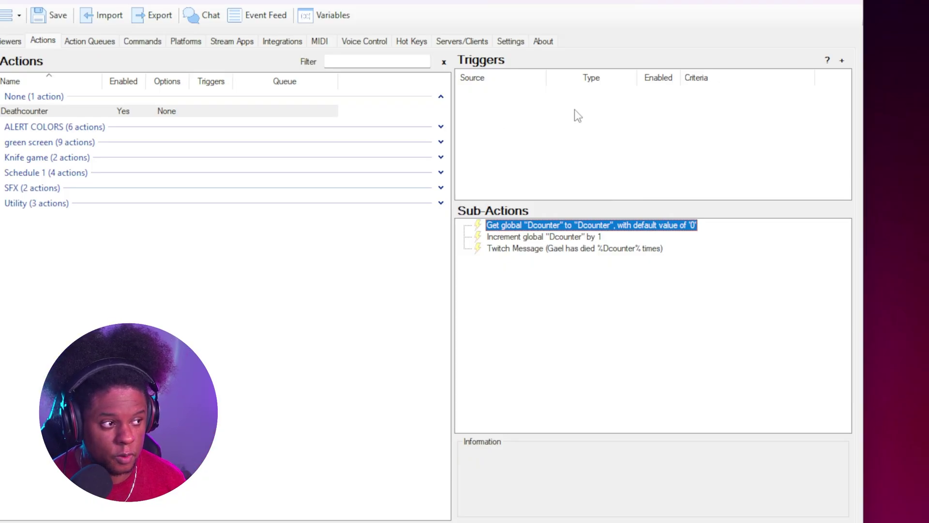
Start a Command Triggered trigger for the Deathcounter action with a new command named Dcounter that responds to !death
{"action": "right_click", "coordinate": [501, 116]}
{"action": "mouse_move", "coordinate": [571, 212]}
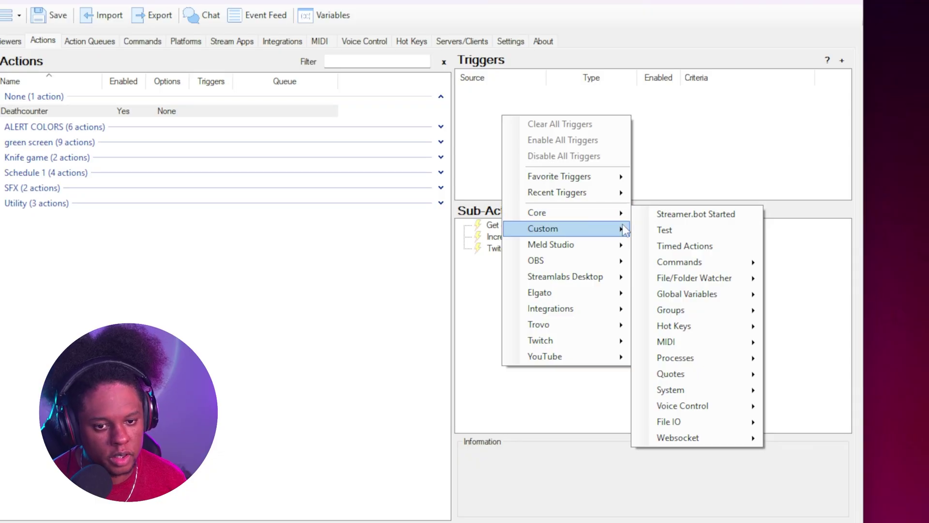
{"action": "mouse_move", "coordinate": [673, 262]}
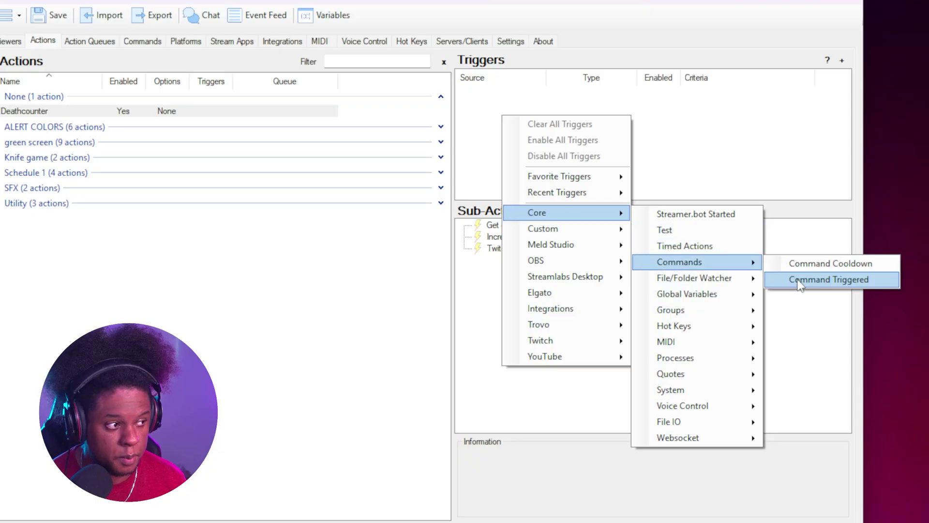
{"action": "left_click", "coordinate": [799, 281]}
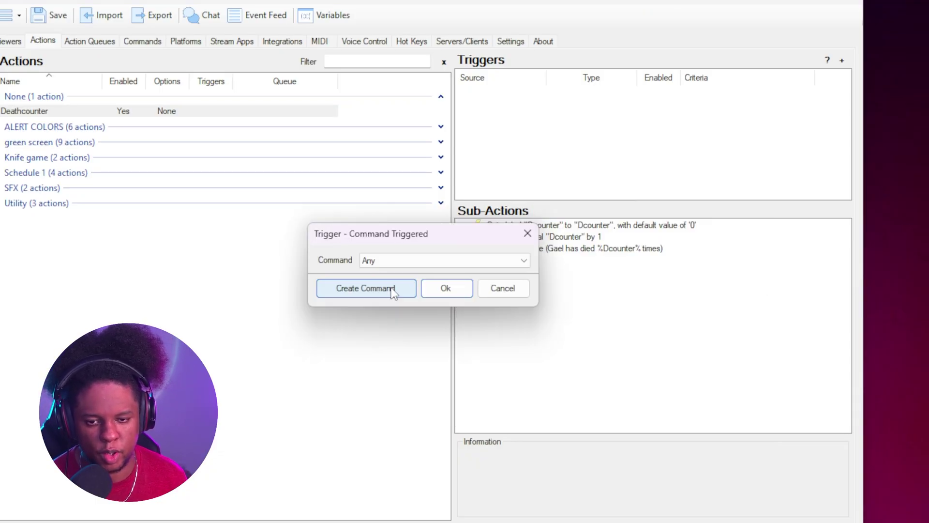
{"action": "left_click", "coordinate": [392, 288]}
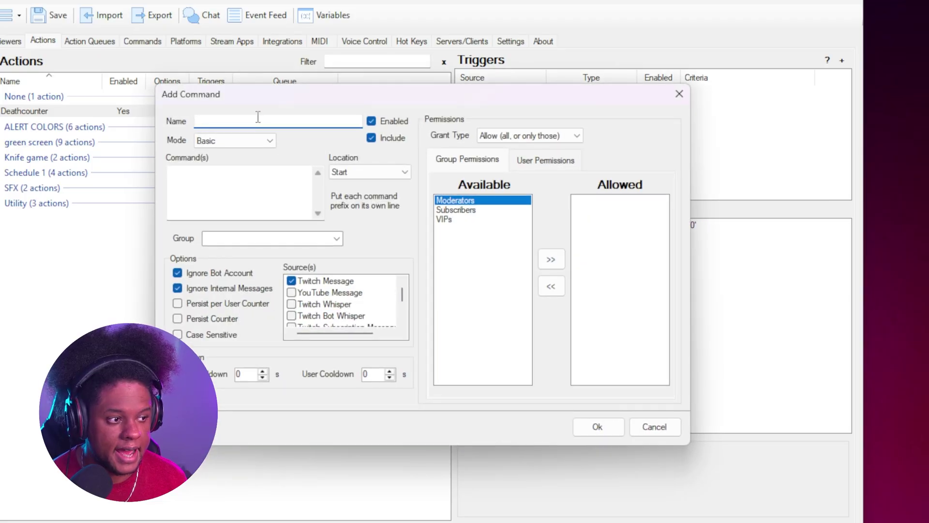
{"action": "left_click_drag", "start_coordinate": [261, 95], "coordinate": [338, 92]}
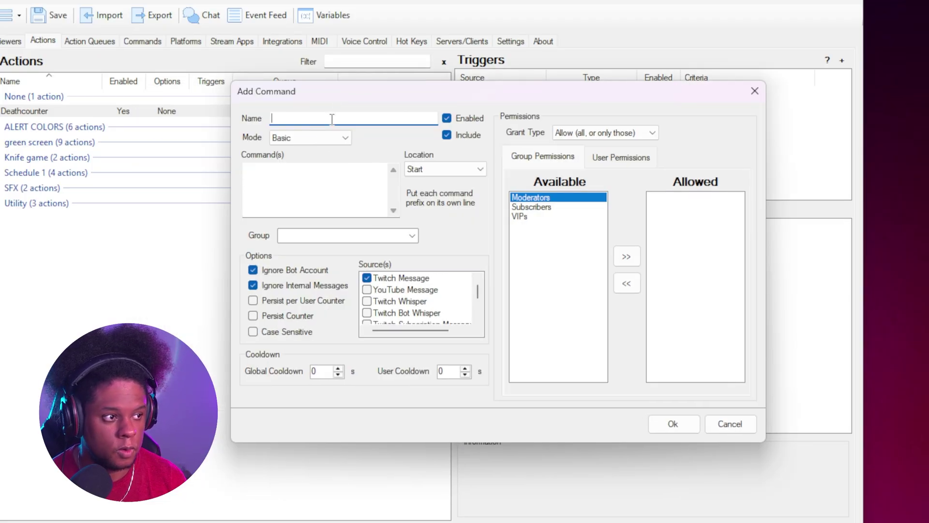
{"action": "type", "text": "Dcount"}
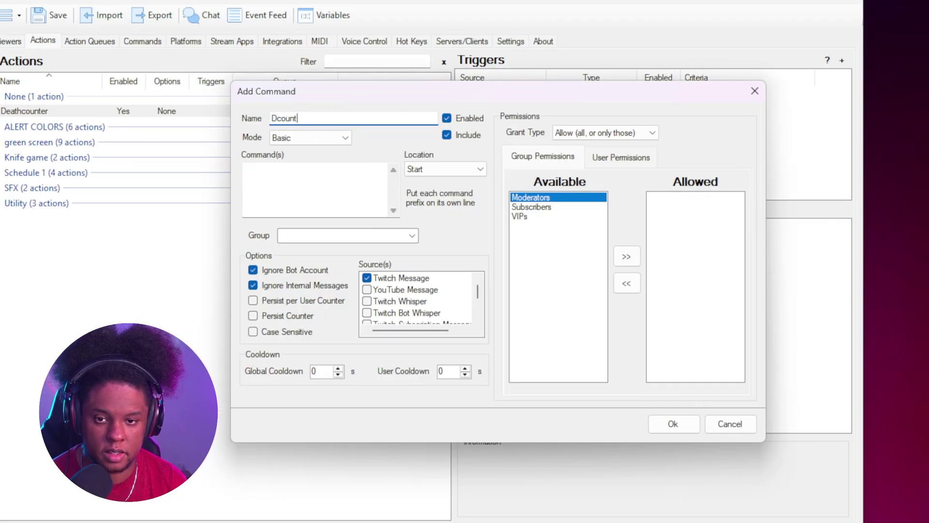
{"action": "type", "text": "er"}
{"action": "left_click", "coordinate": [297, 171]}
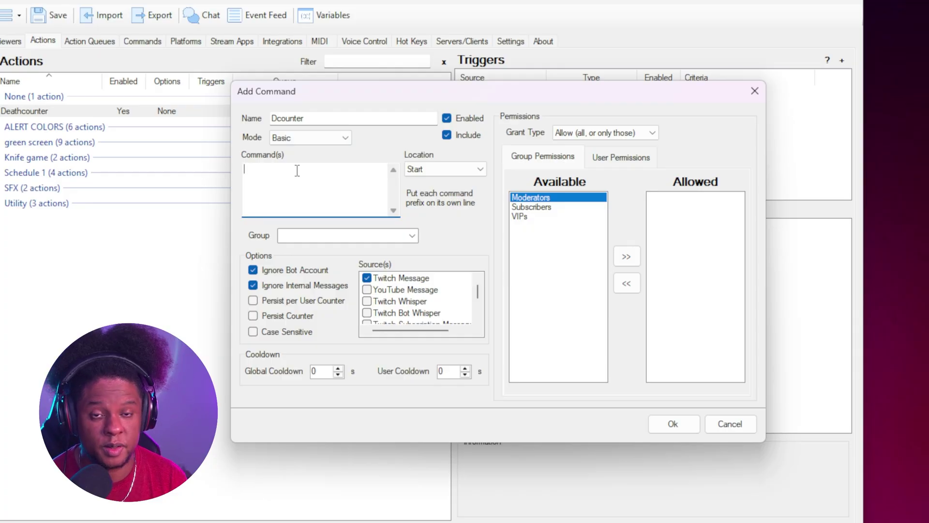
{"action": "type", "text": "!"}
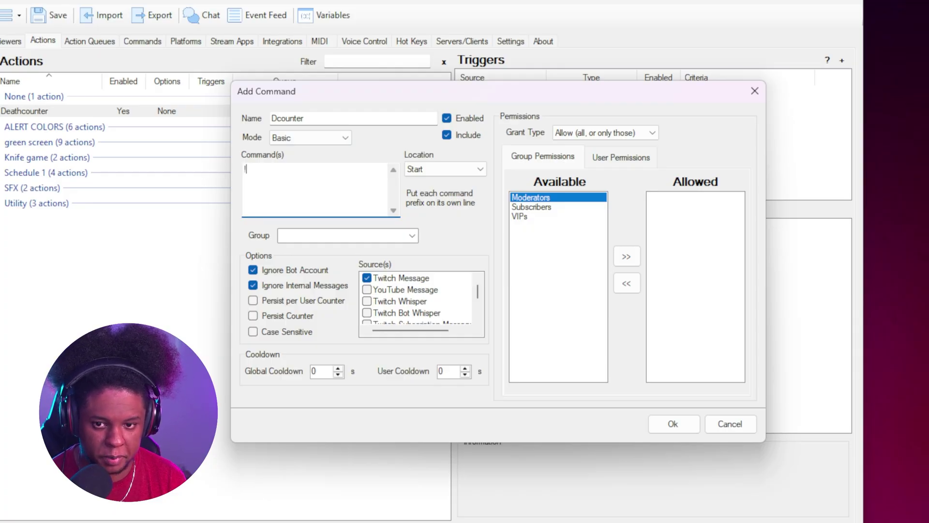
{"action": "type", "text": "death"}
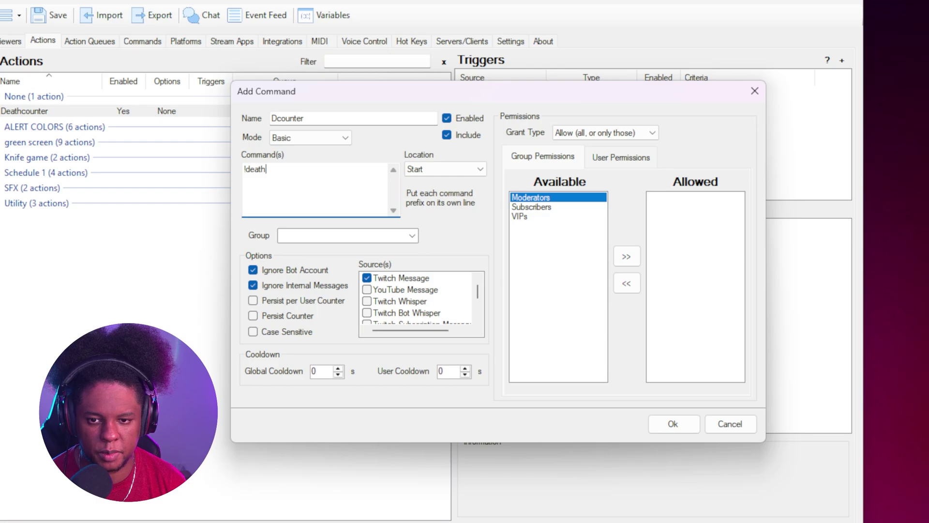
Enable YouTube Message as a source, set the global cooldown to 10 s, and save the Dcounter command and its trigger
{"action": "left_click", "coordinate": [366, 289]}
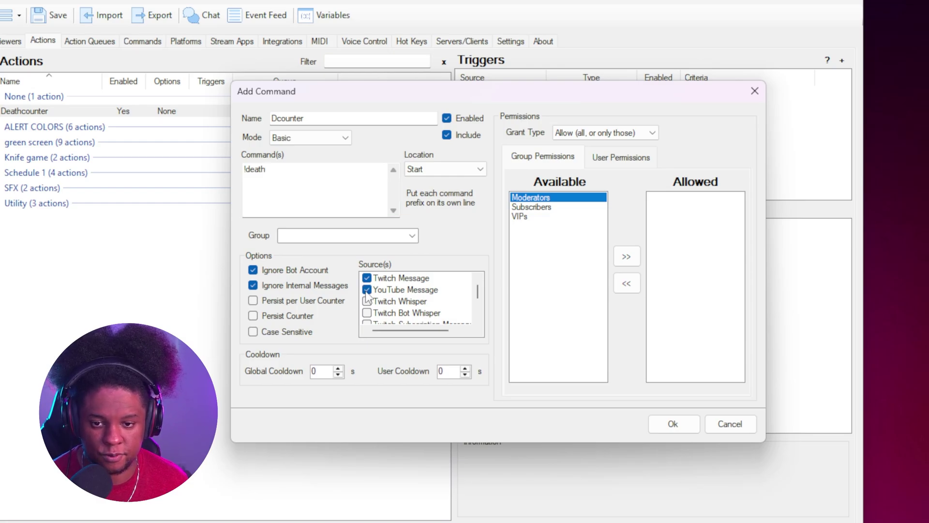
{"action": "double_click", "coordinate": [314, 371]}
{"action": "type", "text": "10"}
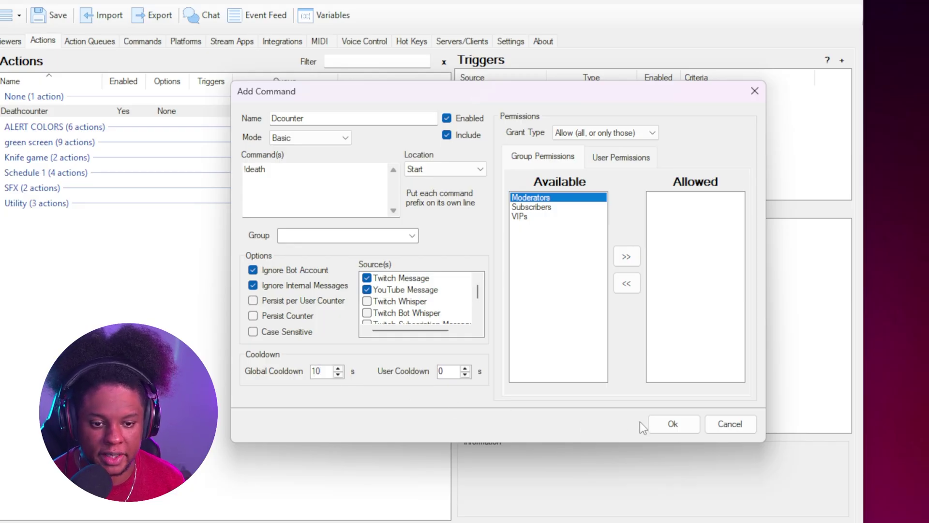
{"action": "left_click", "coordinate": [663, 426]}
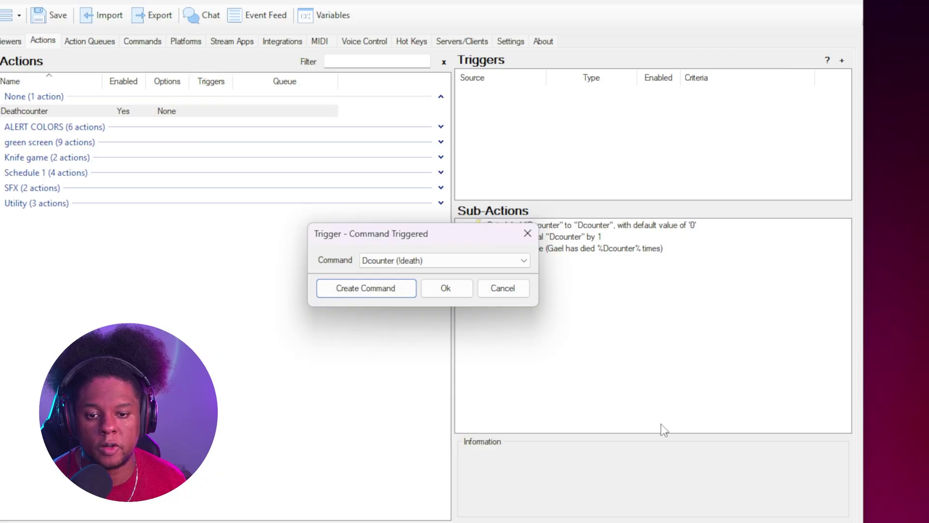
{"action": "left_click", "coordinate": [436, 288]}
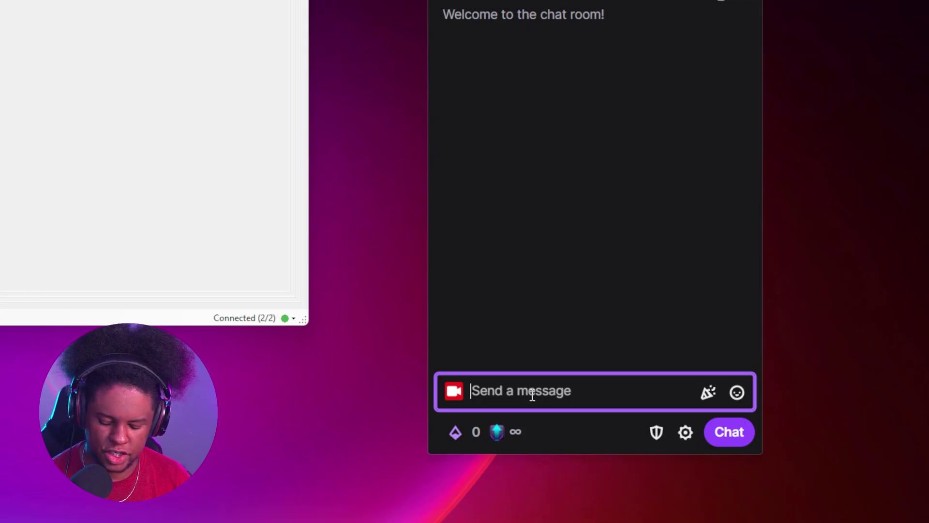
Switch to the Twitch chat and send the !death command twice to test the death counter
{"action": "type", "text": "!death"}
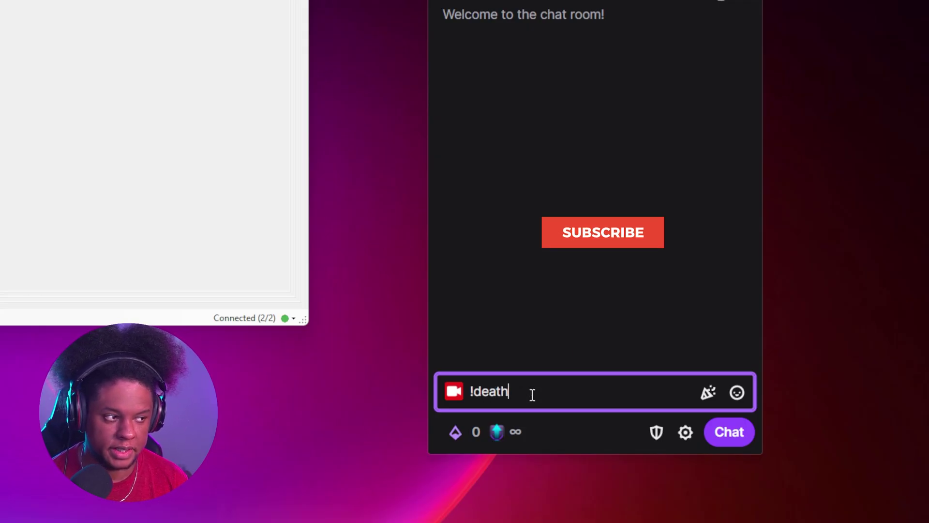
{"action": "key", "text": "Return"}
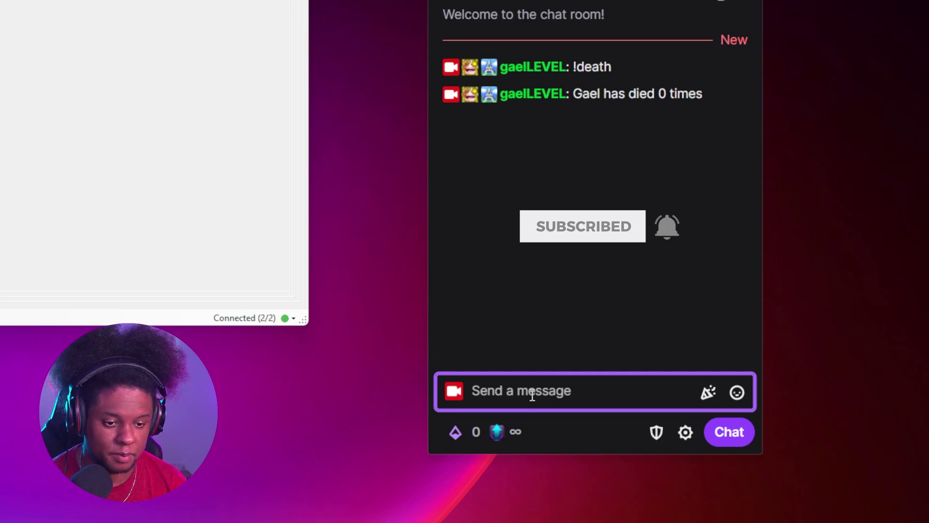
{"action": "type", "text": "!deat"}
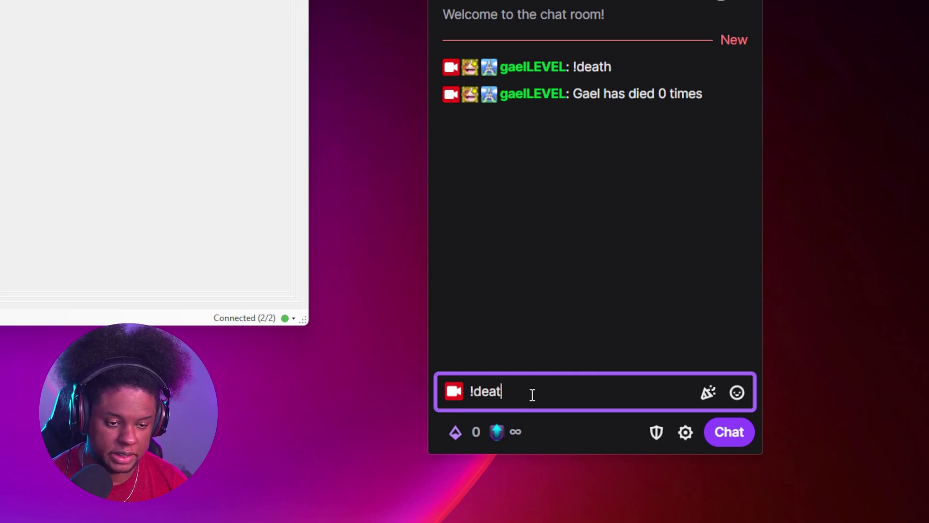
{"action": "type", "text": "h"}
{"action": "key", "text": "Return"}
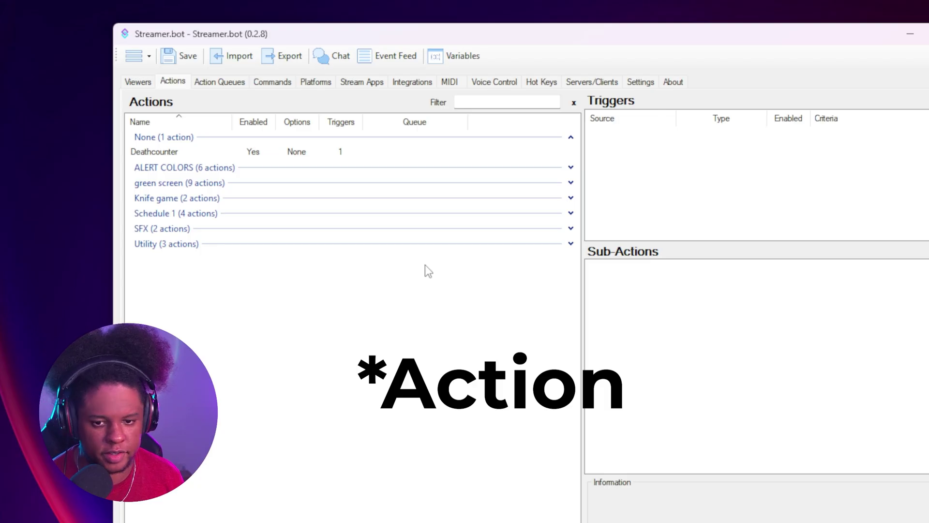
In Streamer.bot, create a new action named Deathreset
{"action": "right_click", "coordinate": [425, 266]}
{"action": "left_click", "coordinate": [447, 271]}
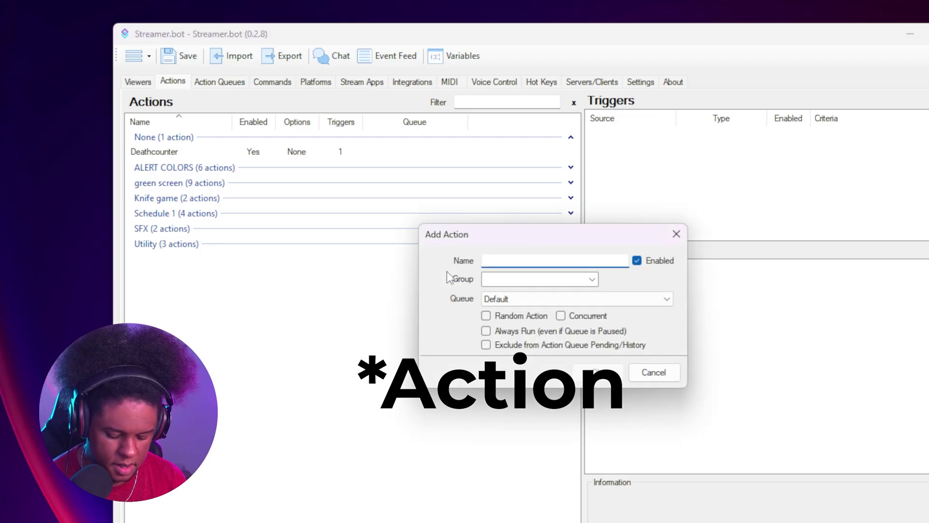
{"action": "type", "text": "Deathres"}
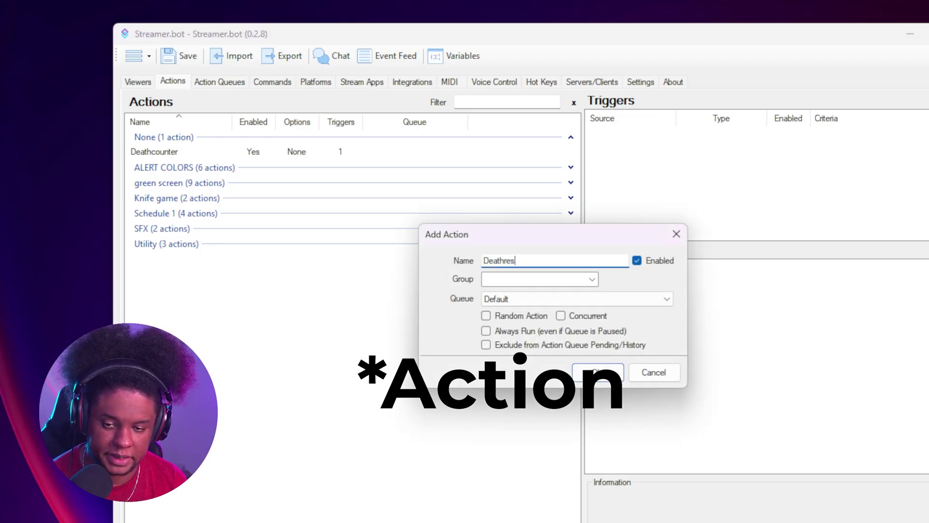
{"action": "type", "text": "et"}
{"action": "key", "text": "Return"}
{"action": "right_click", "coordinate": [641, 138]}
{"action": "mouse_move", "coordinate": [675, 241]}
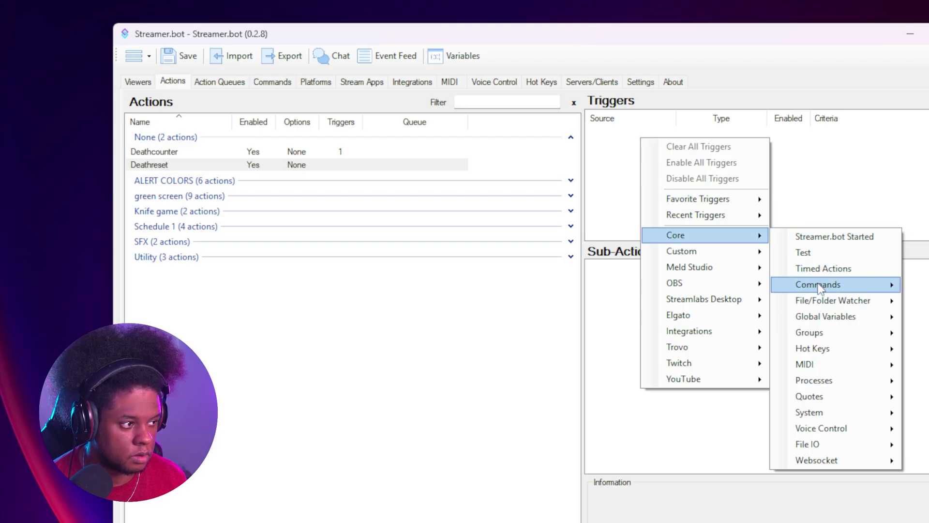
{"action": "left_click", "coordinate": [634, 147]}
Start a Command Triggered trigger for the Deathreset action with a new command named Deathreset that responds to !Deathreset
{"action": "right_click", "coordinate": [598, 143]}
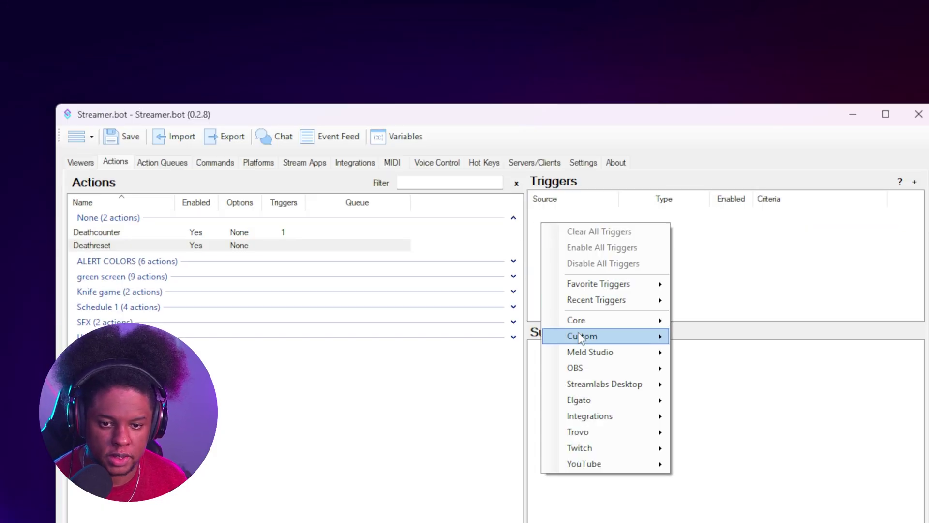
{"action": "mouse_move", "coordinate": [629, 320]}
{"action": "mouse_move", "coordinate": [760, 371]}
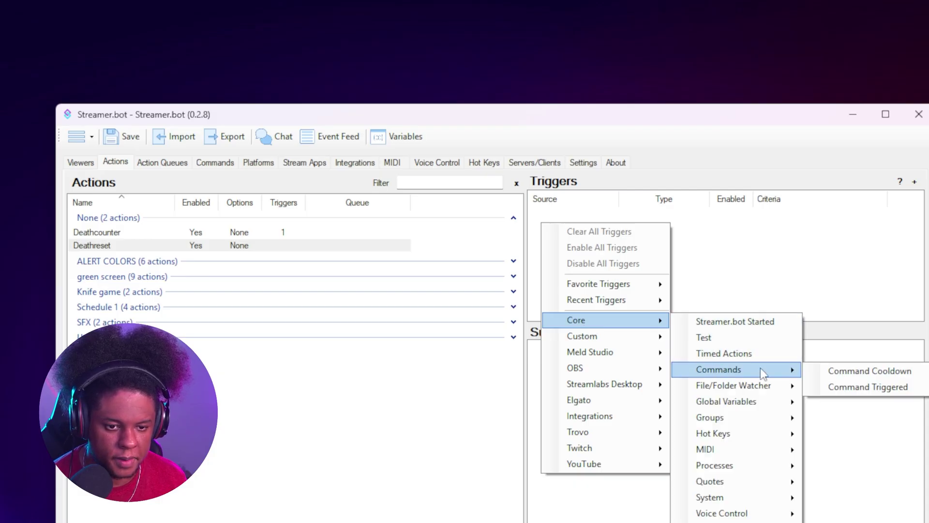
{"action": "left_click", "coordinate": [838, 387]}
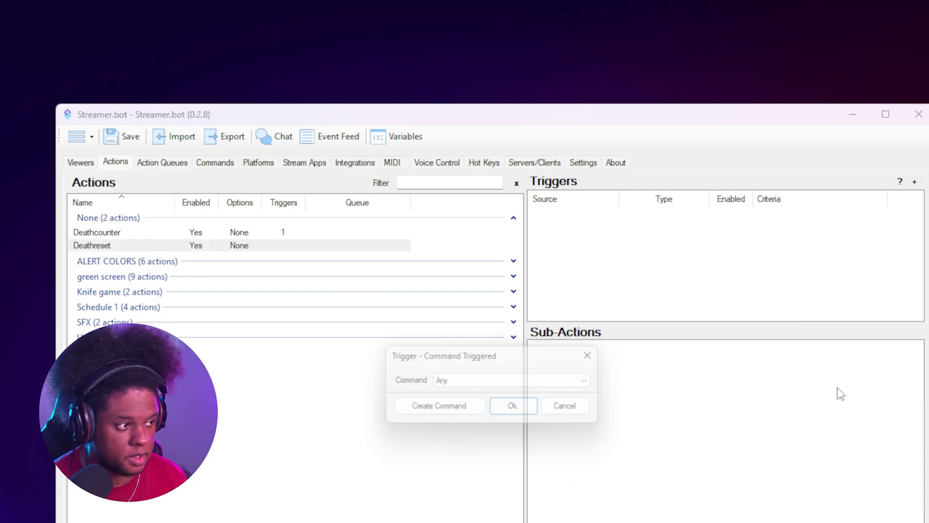
{"action": "left_click", "coordinate": [414, 414]}
{"action": "type", "text": "Deathreset"}
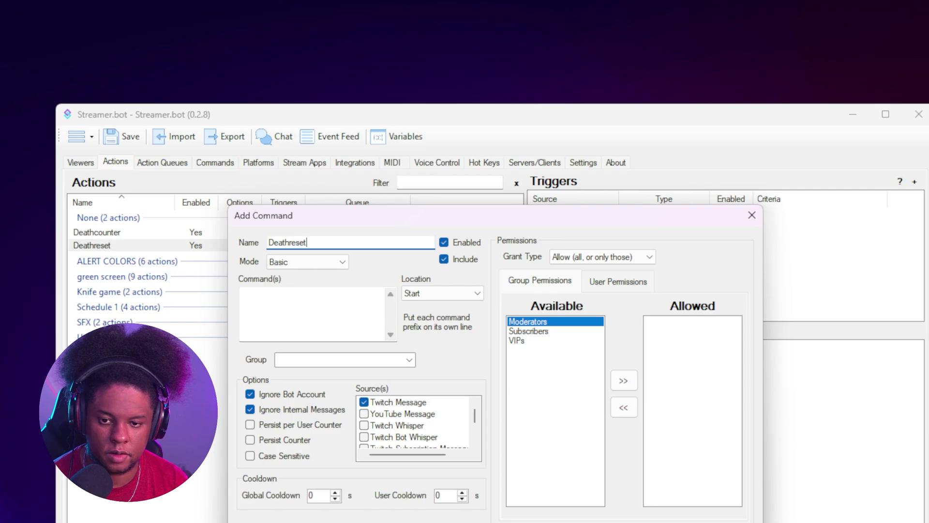
{"action": "left_click", "coordinate": [315, 314]}
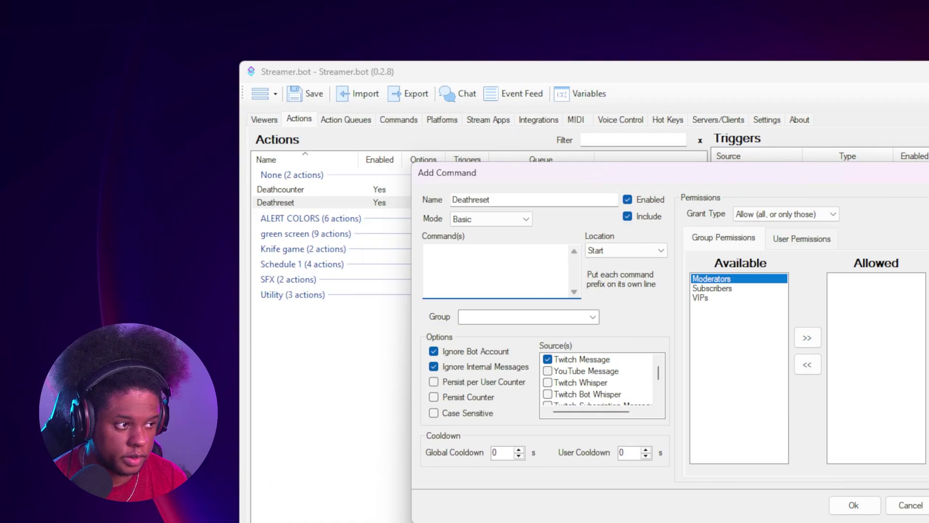
{"action": "type", "text": "!Deathreset"}
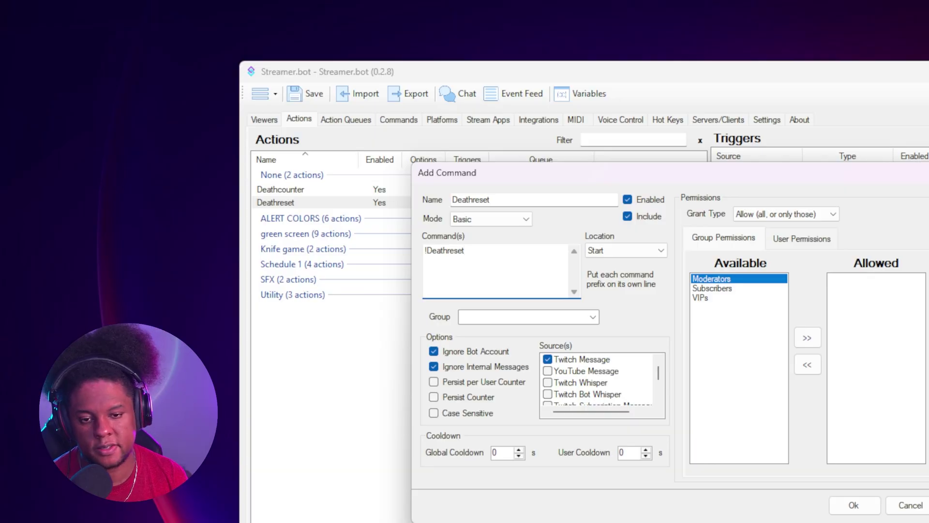
Check the command's user and group permissions, and save the Deathreset command and its trigger
{"action": "left_click", "coordinate": [802, 238]}
{"action": "left_click", "coordinate": [724, 238]}
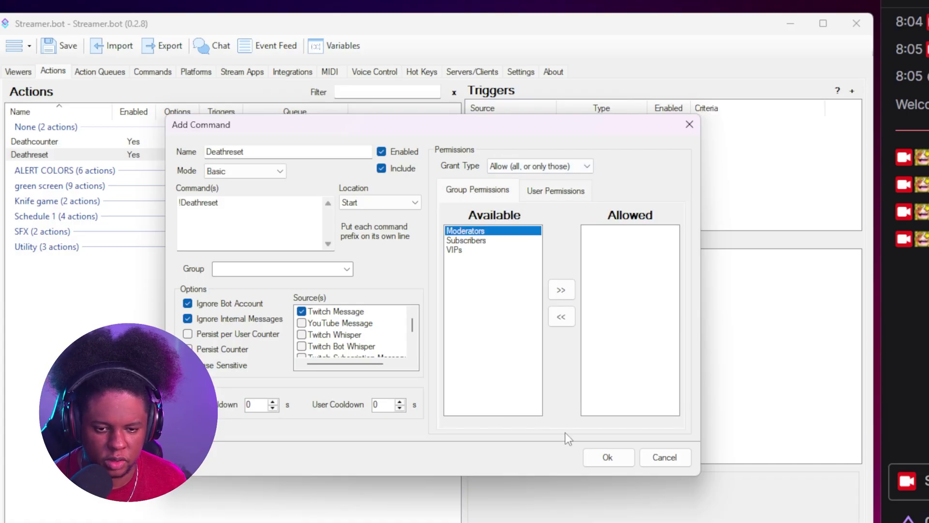
{"action": "left_click", "coordinate": [603, 457]}
{"action": "left_click", "coordinate": [472, 318]}
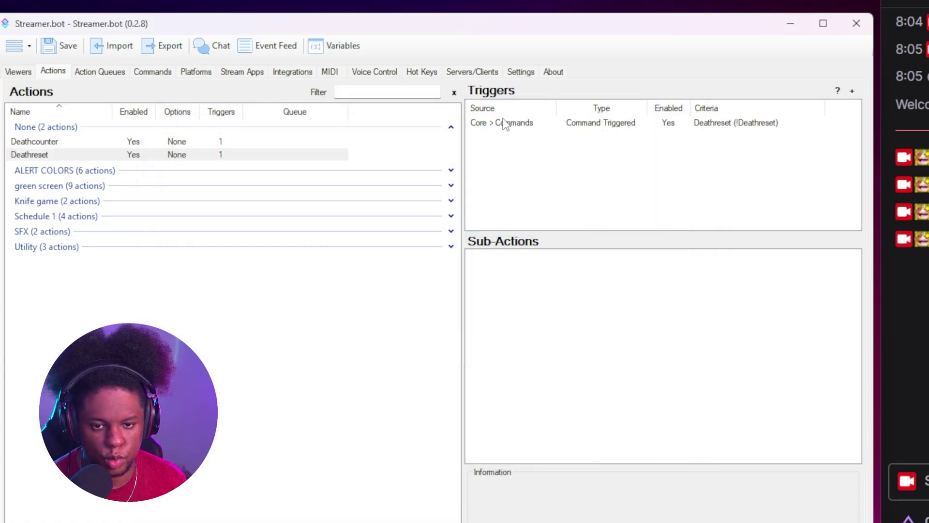
Add a Global (Set) sub-action to Deathreset that sets the persisted global variable Dcounter to the value 1
{"action": "right_click", "coordinate": [507, 275]}
{"action": "mouse_move", "coordinate": [545, 320]}
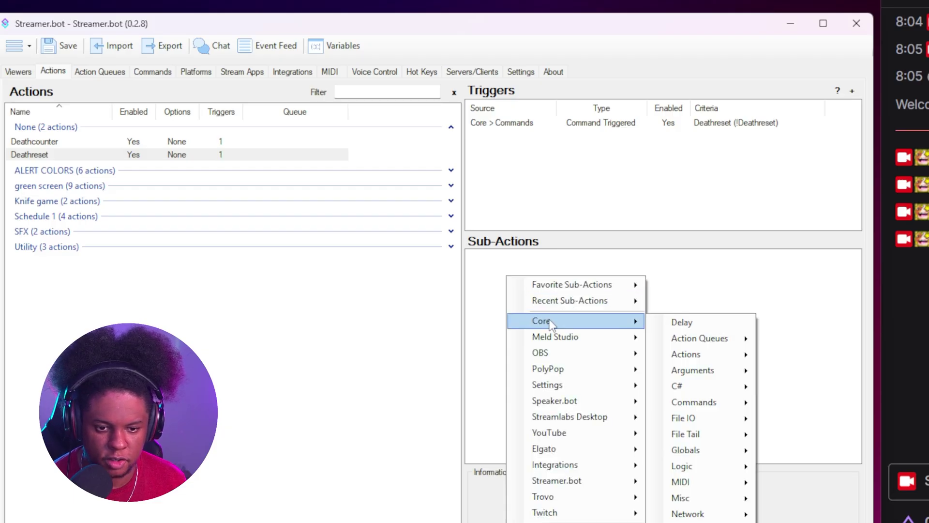
{"action": "mouse_move", "coordinate": [707, 455]}
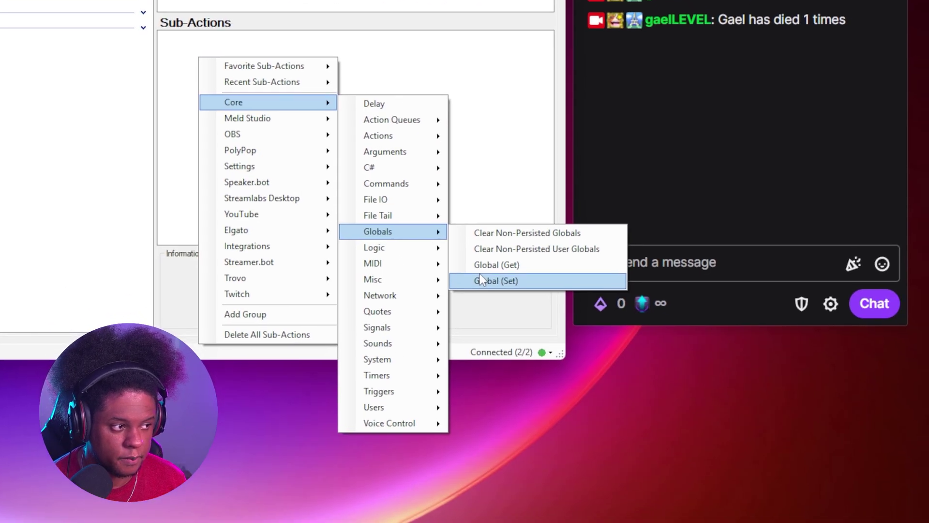
{"action": "left_click", "coordinate": [490, 286]}
{"action": "type", "text": "Dcounter"}
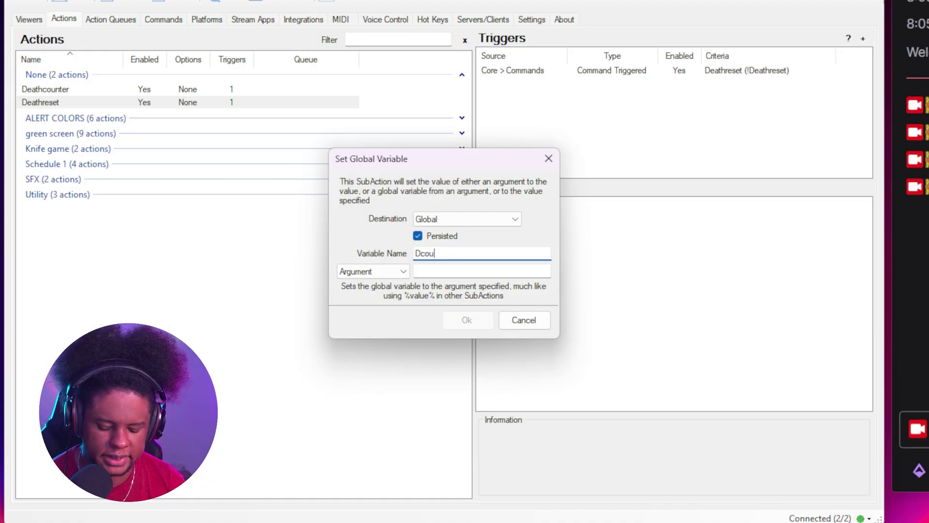
{"action": "left_click", "coordinate": [394, 271]}
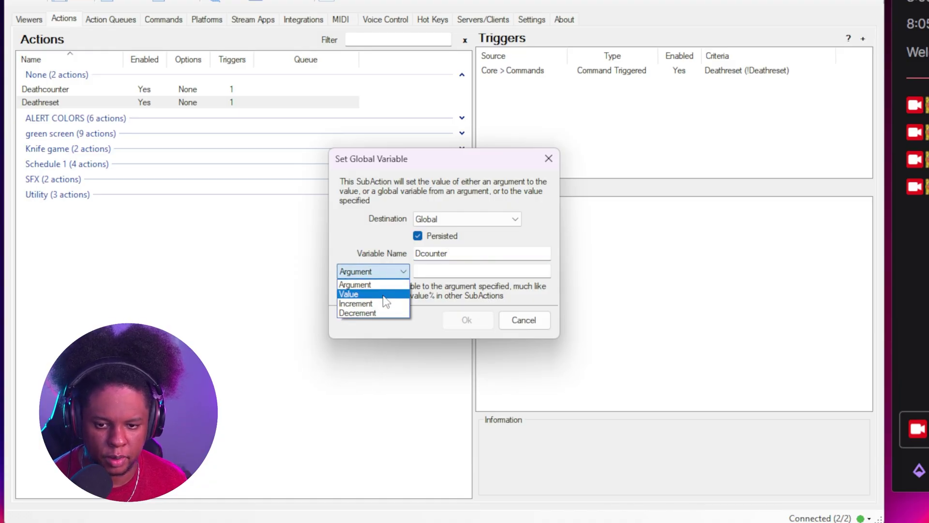
{"action": "left_click", "coordinate": [382, 293]}
{"action": "left_click", "coordinate": [444, 270]}
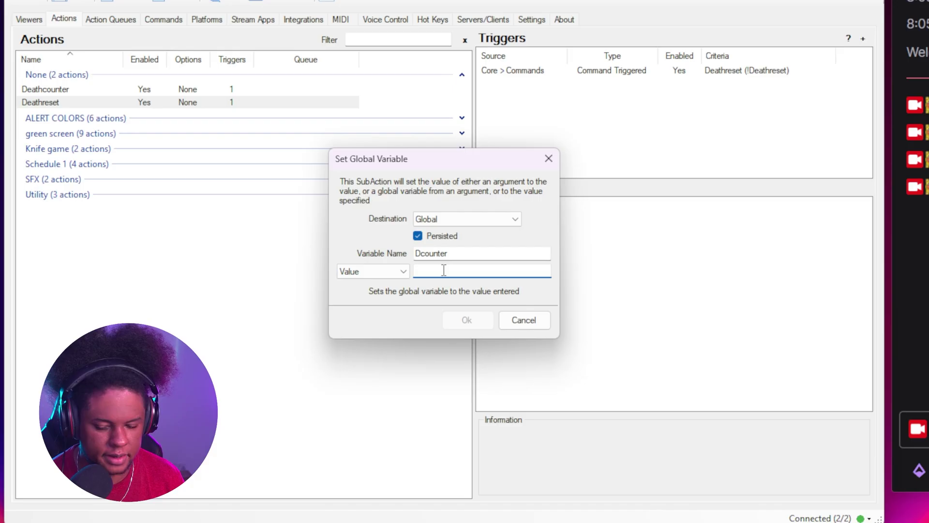
{"action": "type", "text": "1"}
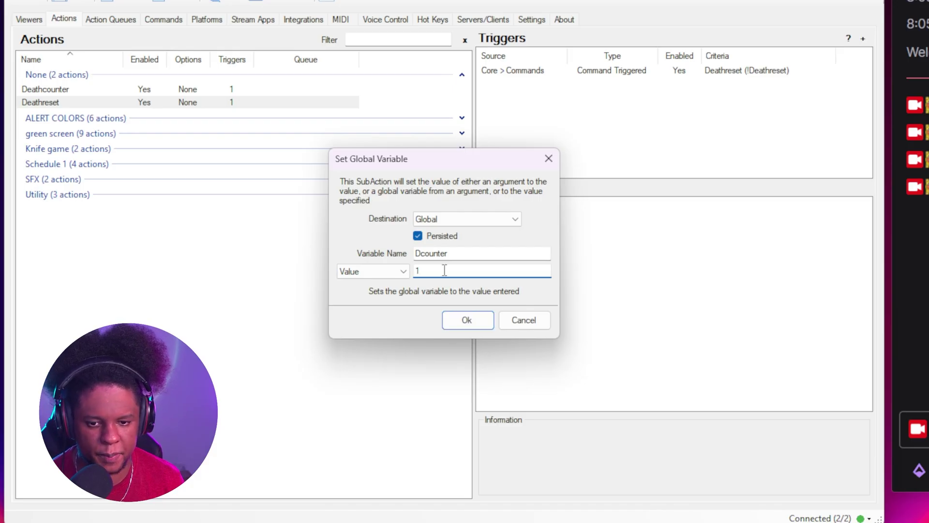
{"action": "left_click", "coordinate": [467, 320]}
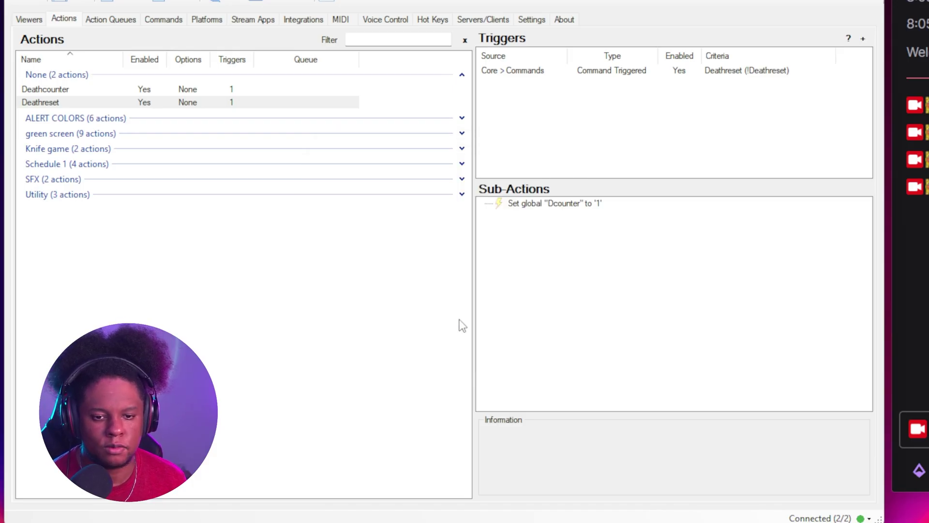
Add a Twitch Send Message to Channel sub-action to Deathreset with the message "The death counter has been set to 0"
{"action": "right_click", "coordinate": [545, 223]}
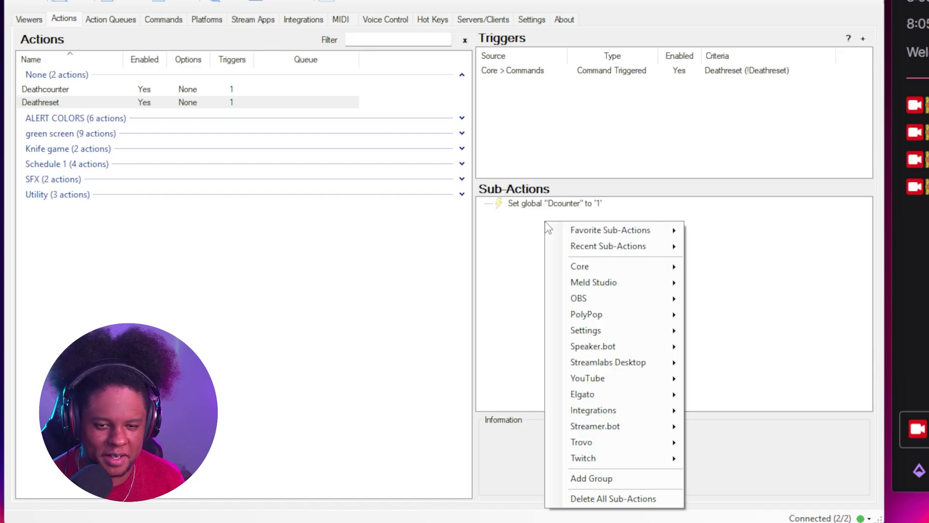
{"action": "mouse_move", "coordinate": [612, 462]}
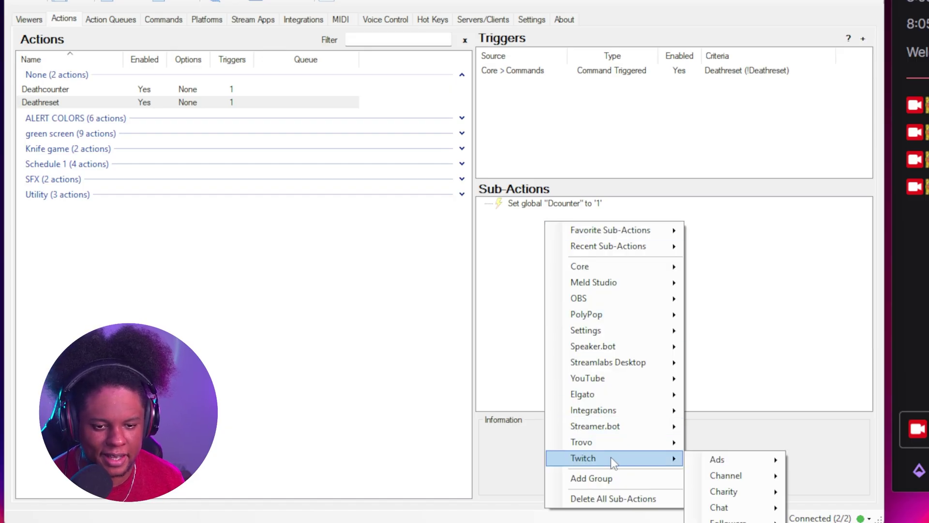
{"action": "mouse_move", "coordinate": [729, 496]}
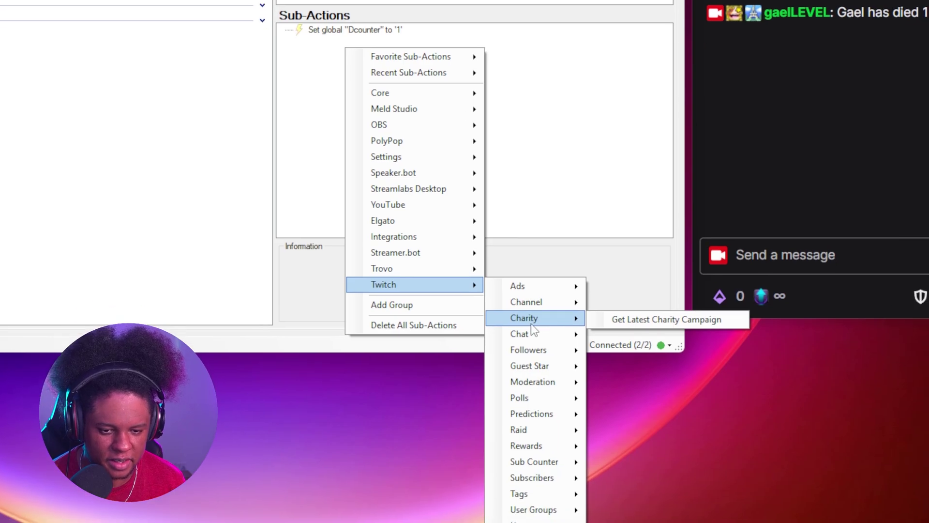
{"action": "mouse_move", "coordinate": [525, 334]}
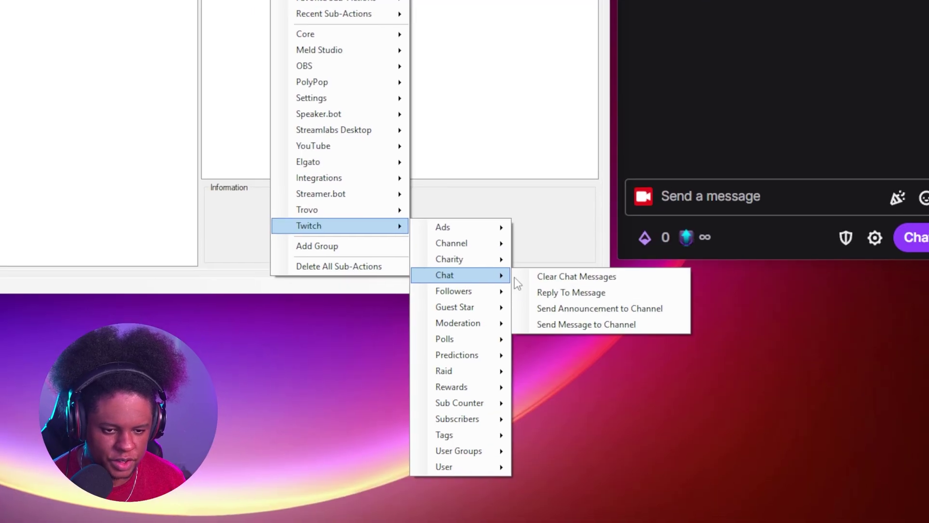
{"action": "left_click", "coordinate": [649, 383]}
{"action": "type", "text": "The death counter has been "}
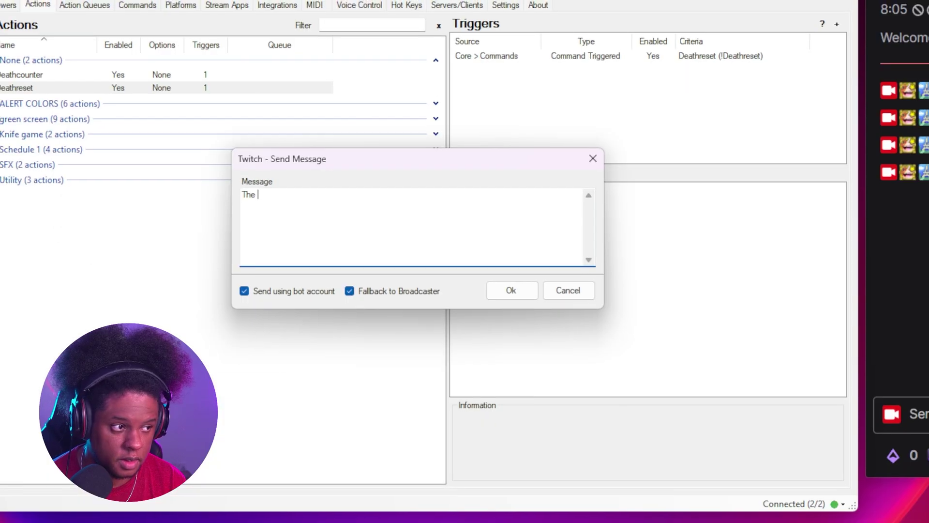
{"action": "type", "text": "set"}
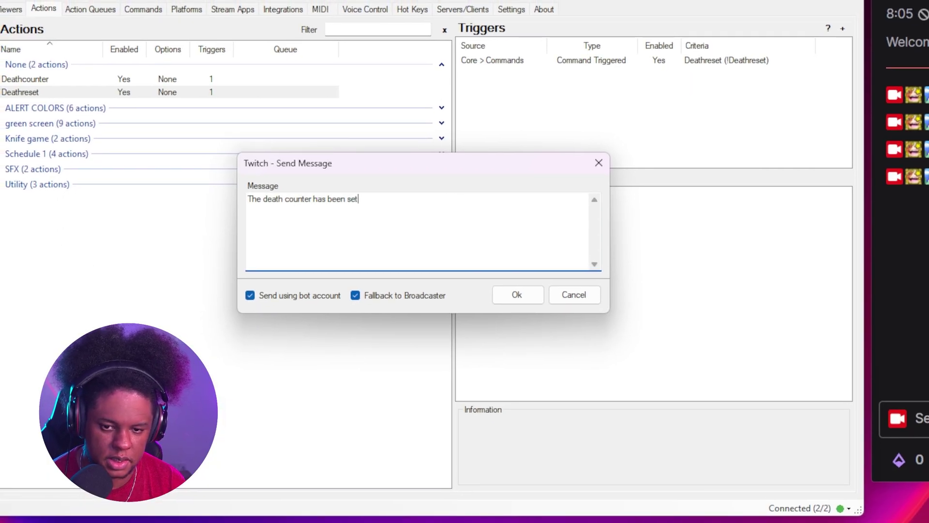
{"action": "type", "text": " to 0"}
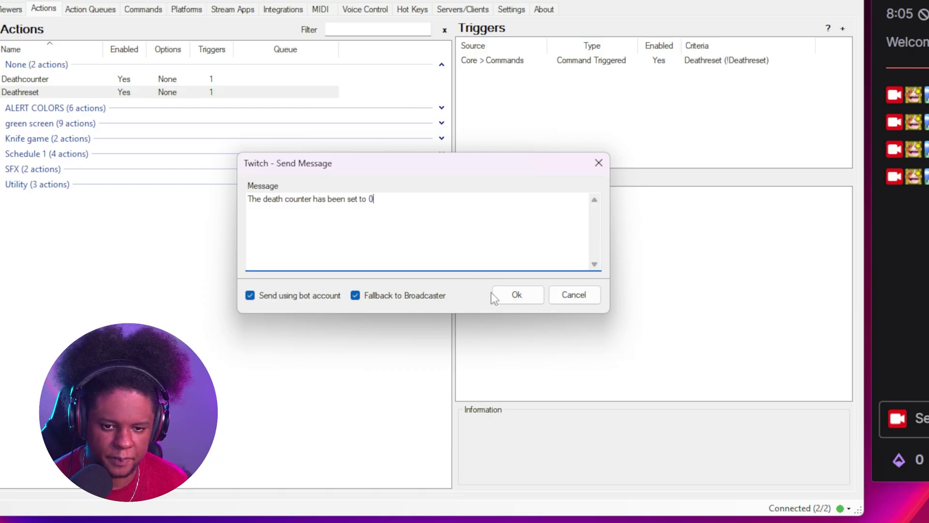
{"action": "left_click", "coordinate": [503, 289]}
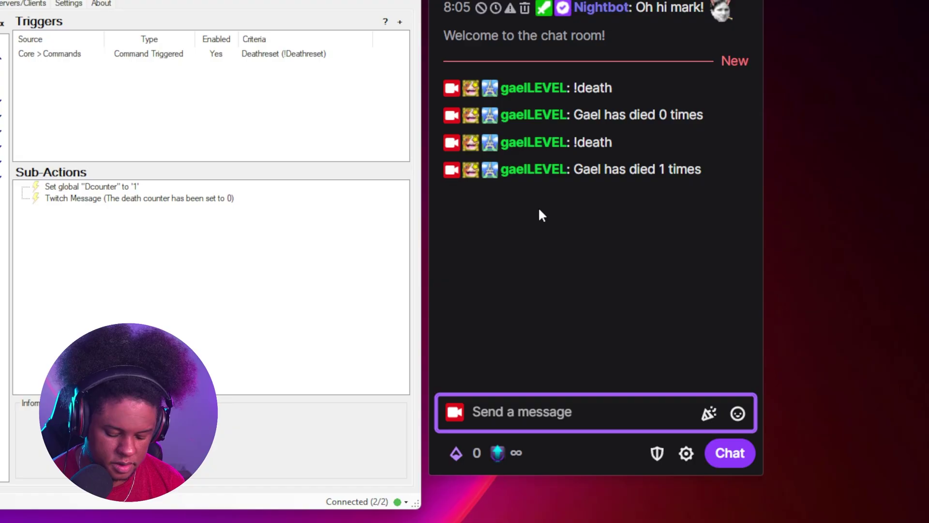
In the Twitch chat, test the counter by sending !death twice, !Deathreset once, and !death once more
{"action": "type", "text": "!death"}
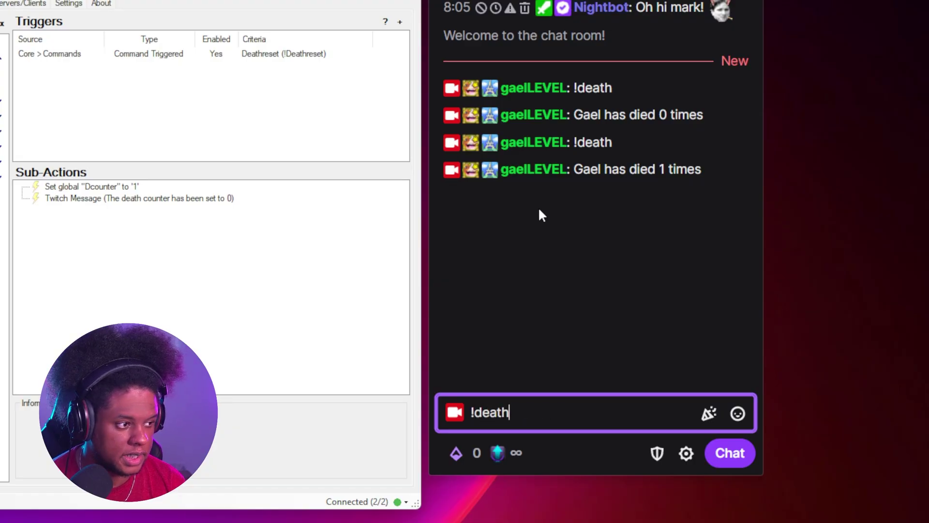
{"action": "key", "text": "Return"}
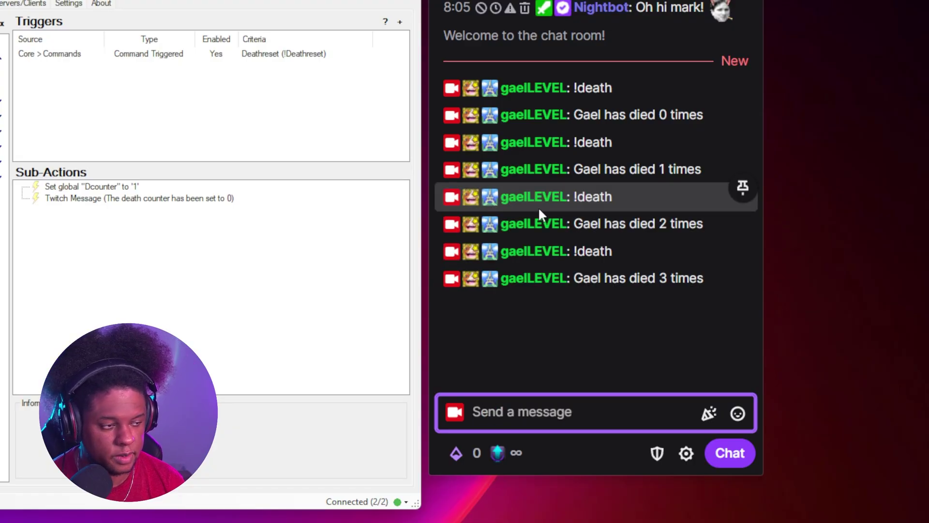
{"action": "type", "text": "!Dea"}
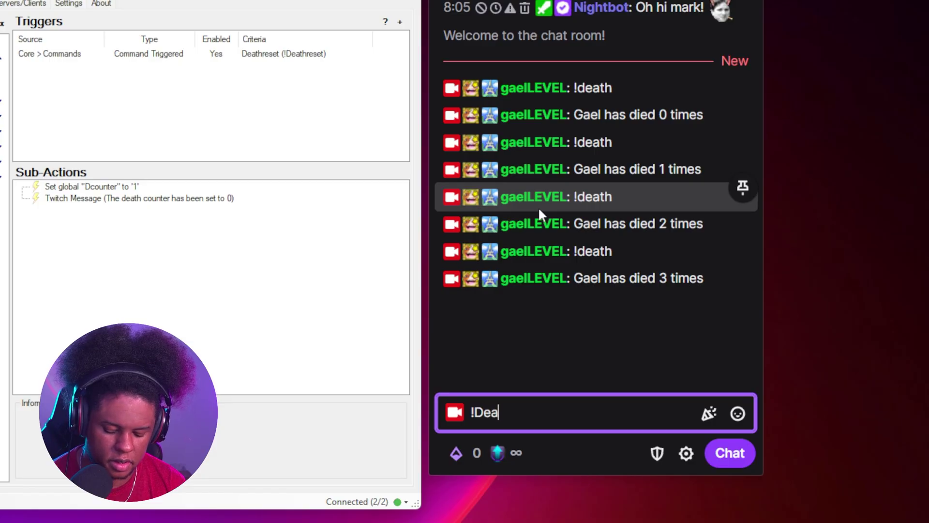
{"action": "type", "text": "threset"}
{"action": "key", "text": "Return"}
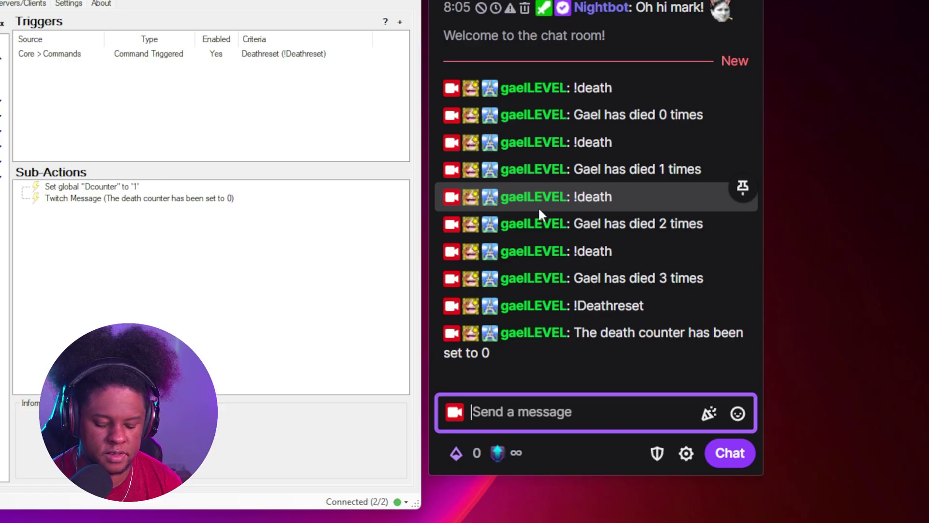
{"action": "type", "text": "!death"}
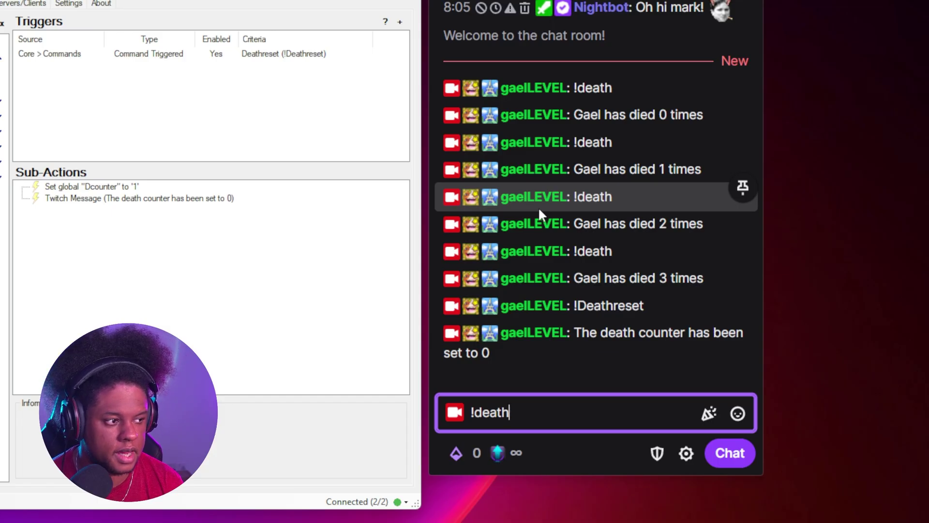
{"action": "key", "text": "Return"}
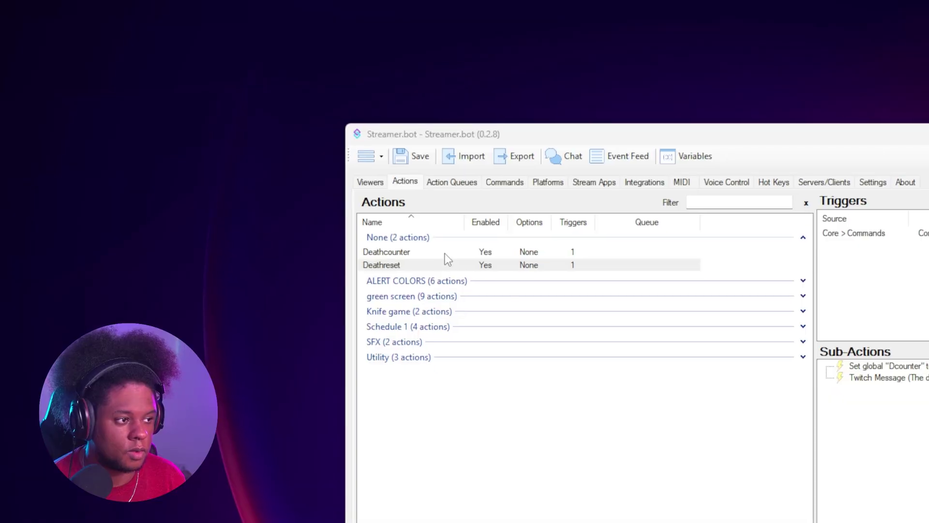
Select the Deathcounter action in Streamer.bot and send the Kappa emote in the Twitch chat
{"action": "left_click", "coordinate": [460, 254]}
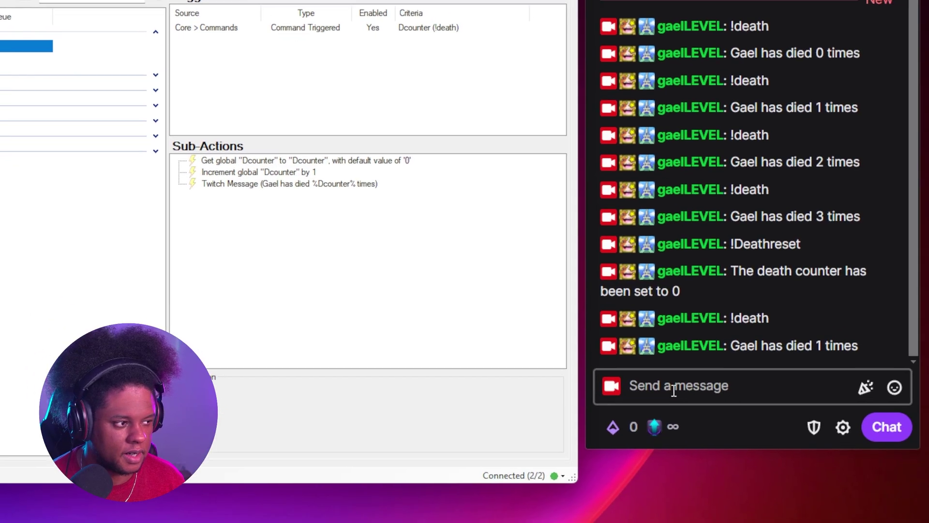
{"action": "left_click", "coordinate": [901, 522]}
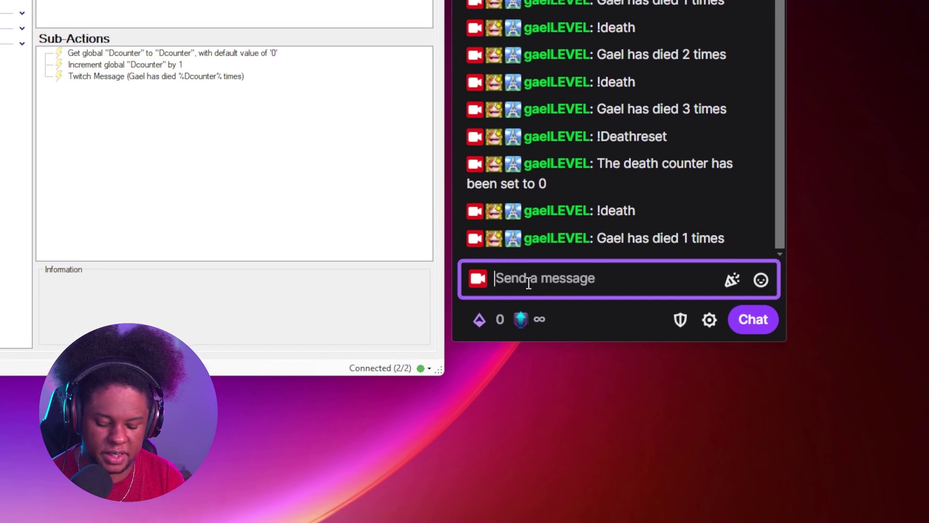
{"action": "type", "text": "Kappa"}
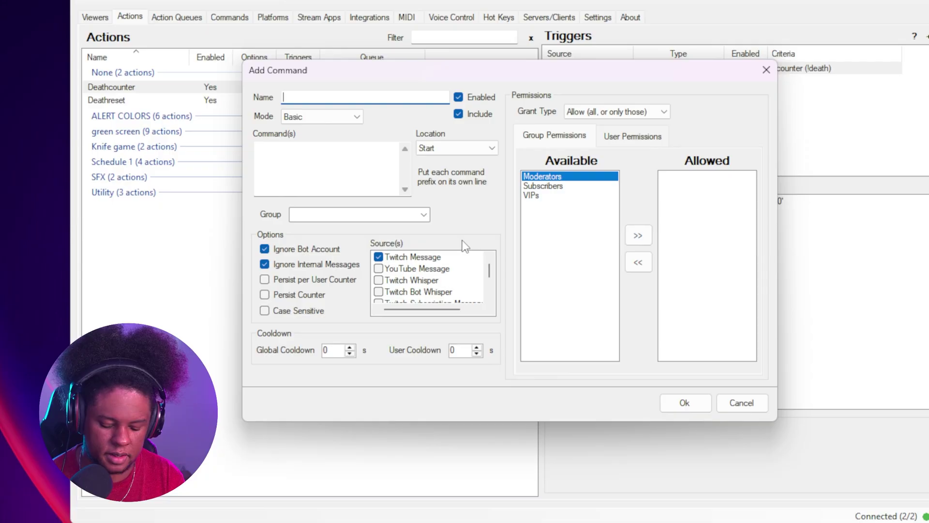
In Streamer.bot, switch the Deathcounter trigger to a new command named Kappa that responds to Kappa with its location set to Anywhere
{"action": "type", "text": "Kappa"}
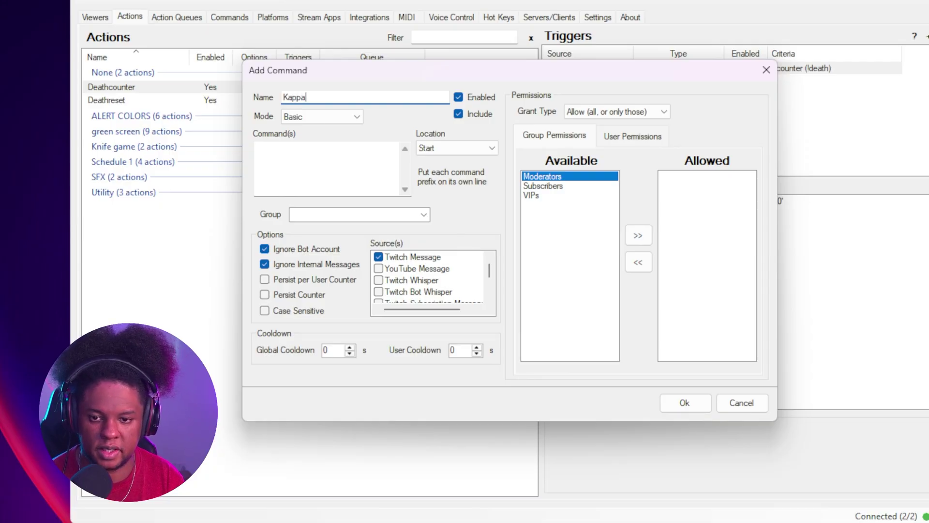
{"action": "key", "text": "Tab"}
{"action": "key", "text": "Tab"}
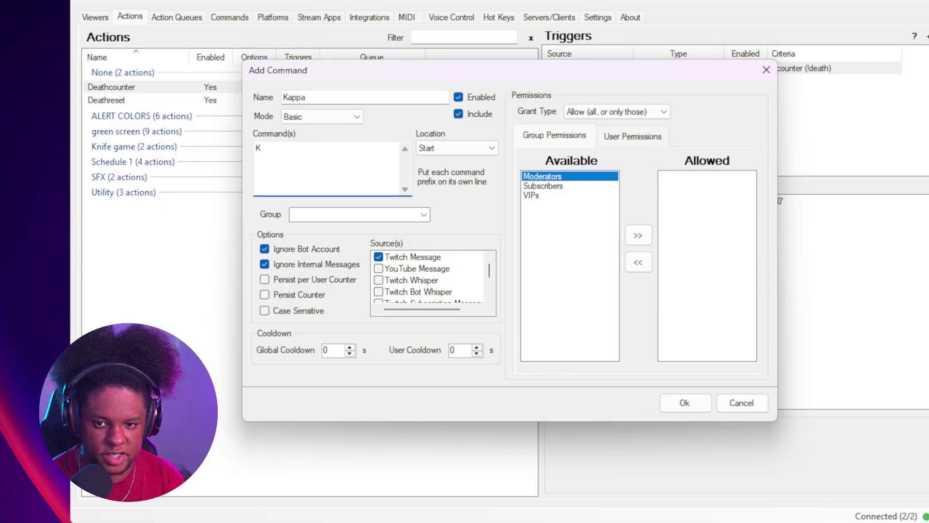
{"action": "type", "text": "Kappa"}
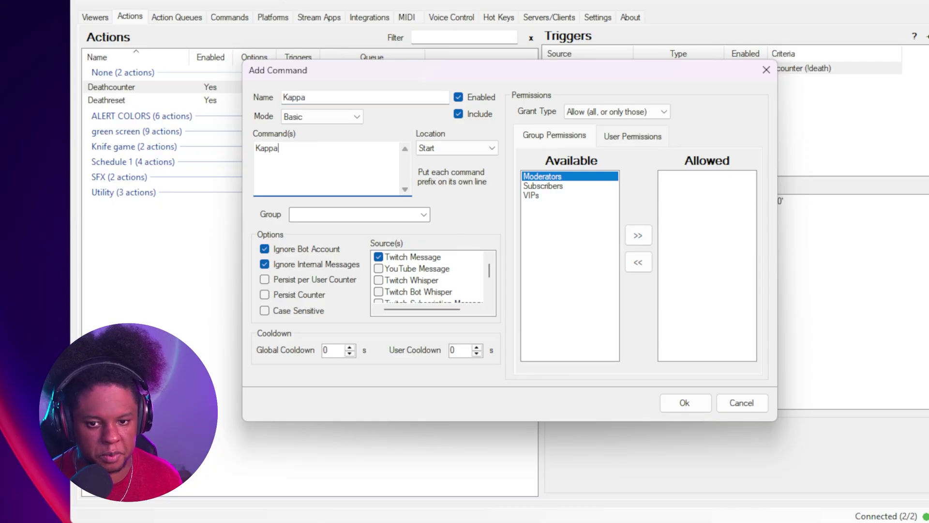
{"action": "left_click", "coordinate": [454, 151]}
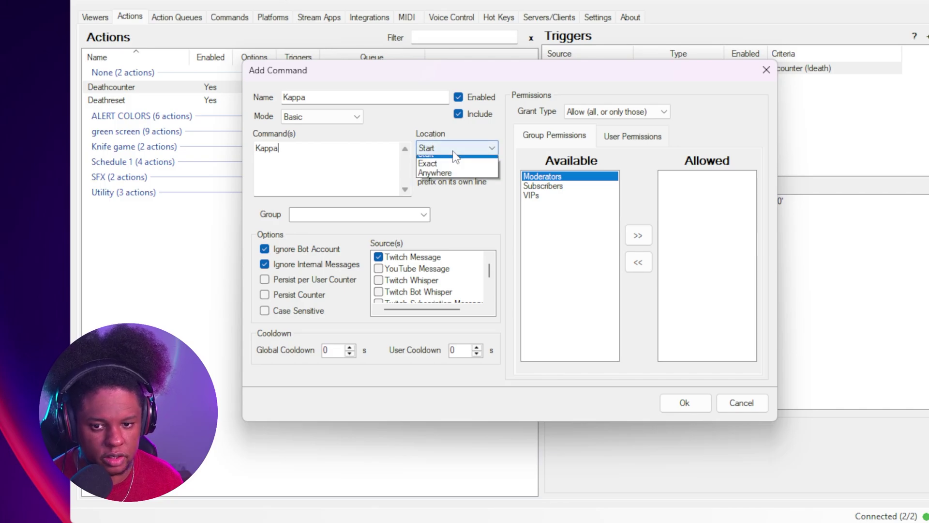
{"action": "left_click", "coordinate": [447, 179]}
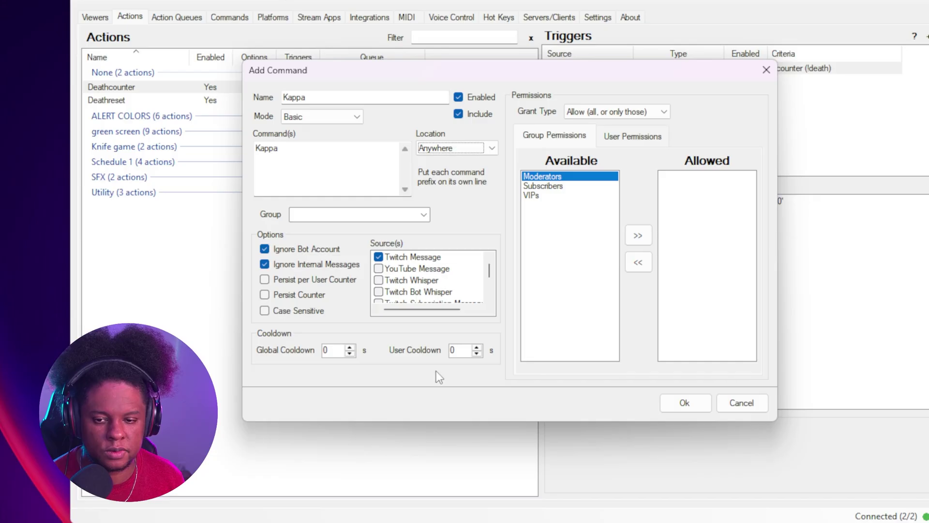
{"action": "left_click", "coordinate": [683, 405]}
{"action": "left_click", "coordinate": [559, 263]}
Edit the Get Global sub-action to use Kcounter as both variable name and destination variable, with default value 1
{"action": "double_click", "coordinate": [605, 203]}
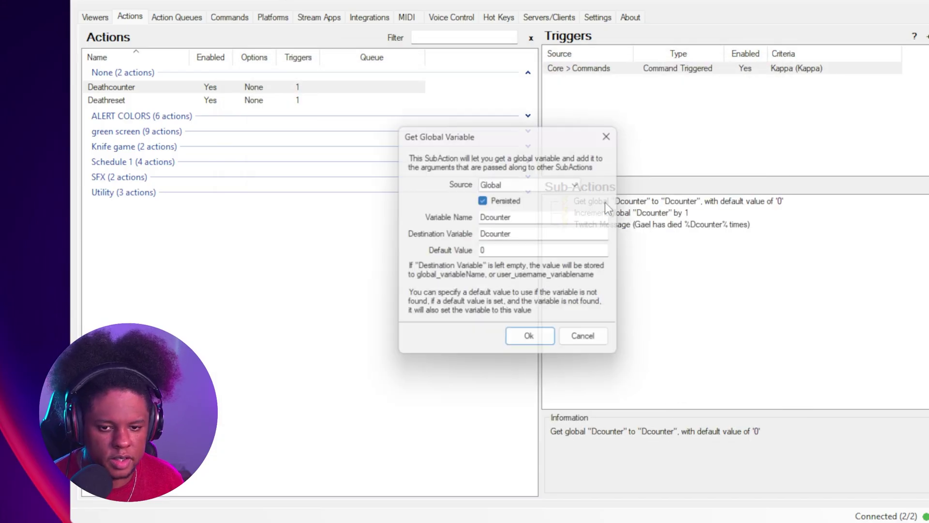
{"action": "left_click_drag", "start_coordinate": [487, 218], "coordinate": [479, 226]}
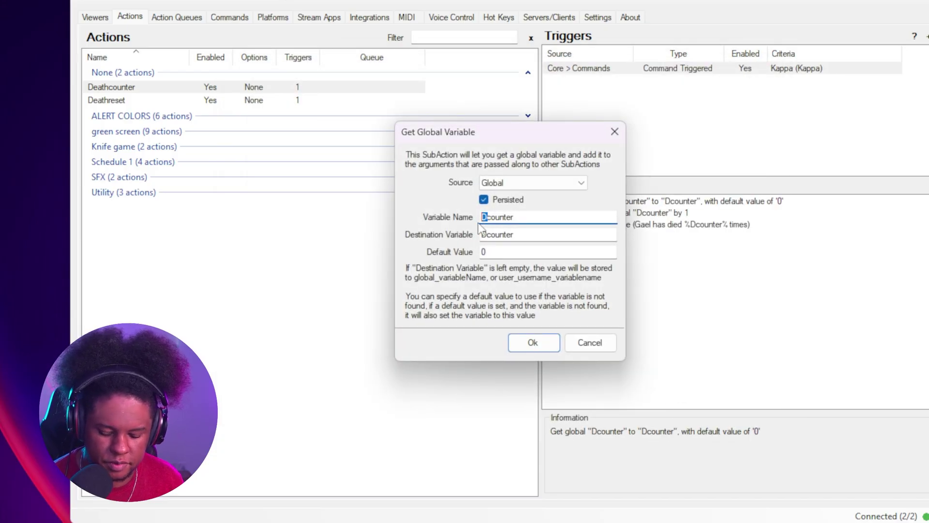
{"action": "type", "text": "K"}
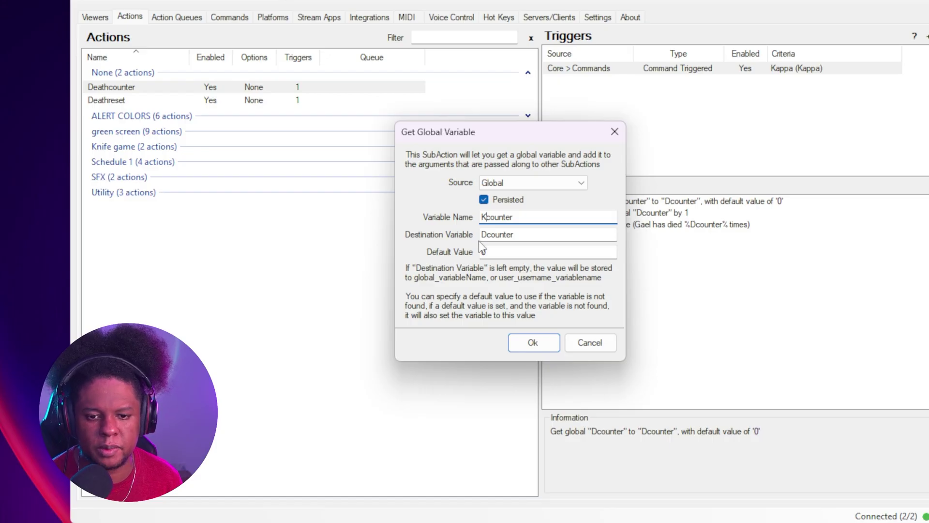
{"action": "left_click_drag", "start_coordinate": [487, 236], "coordinate": [478, 239]}
{"action": "type", "text": "K"}
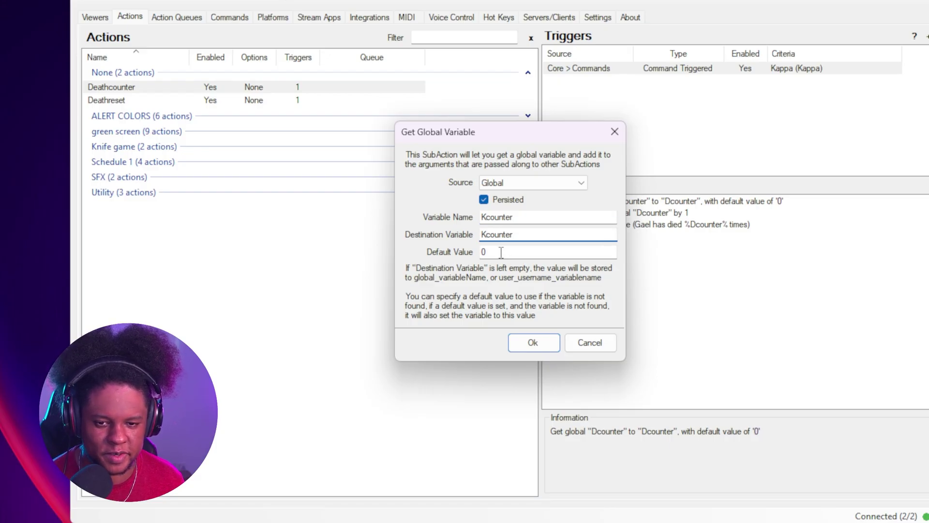
{"action": "key", "text": "Return"}
Disable the Twitch Message sub-action of the Deathcounter action
{"action": "left_click", "coordinate": [599, 226]}
{"action": "right_click", "coordinate": [600, 227]}
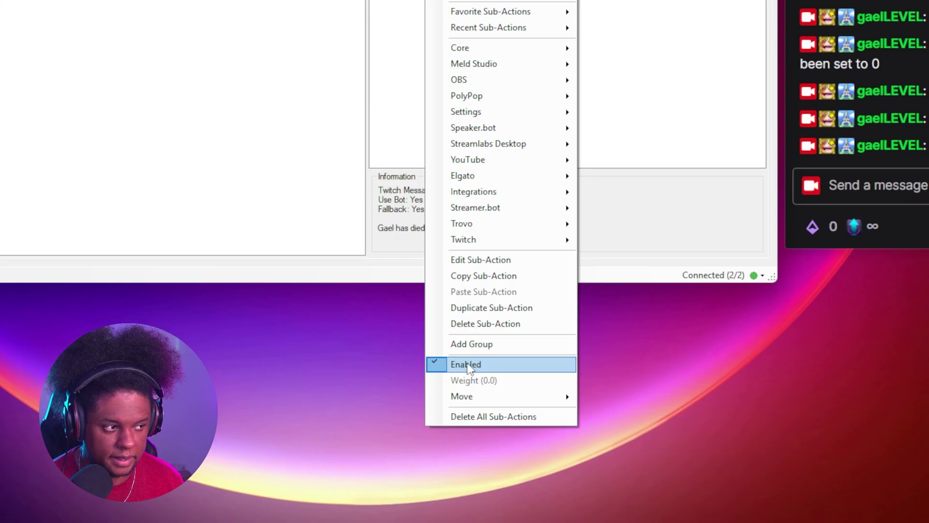
{"action": "left_click", "coordinate": [466, 363]}
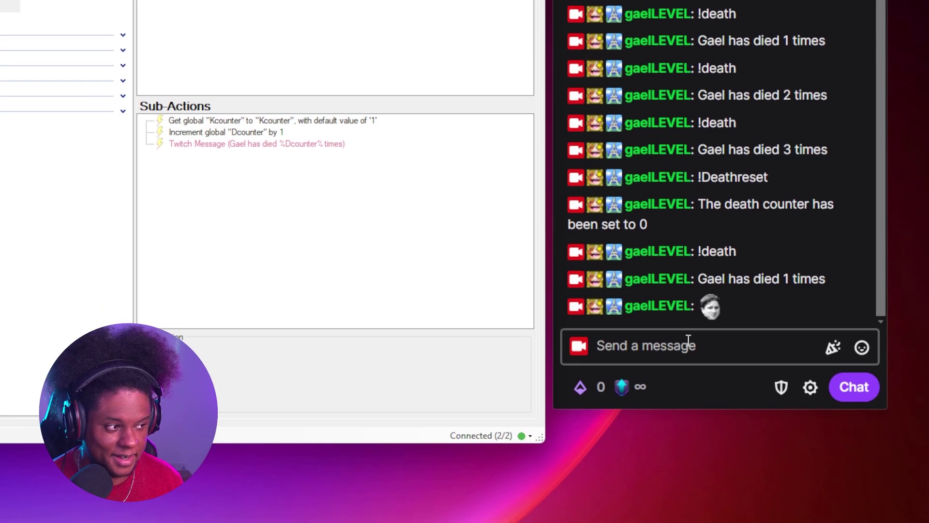
Send the Kappa emote repeatedly in the Twitch chat to test the Kappa command
{"action": "left_click", "coordinate": [910, 480]}
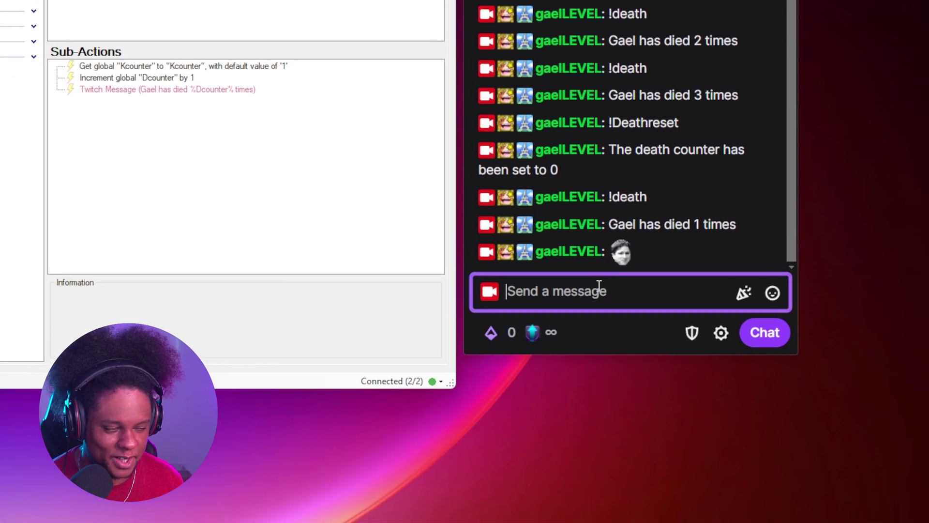
{"action": "type", "text": "Kappa"}
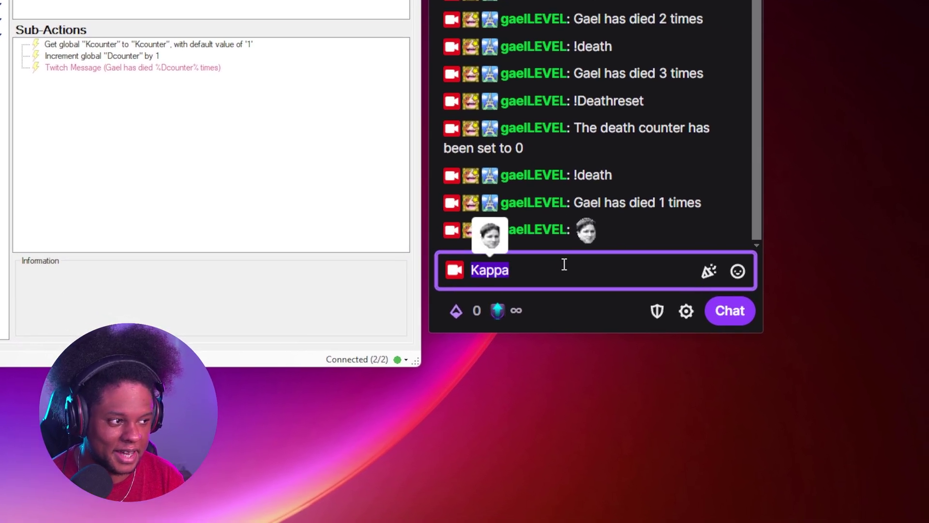
{"action": "key", "text": "Return"}
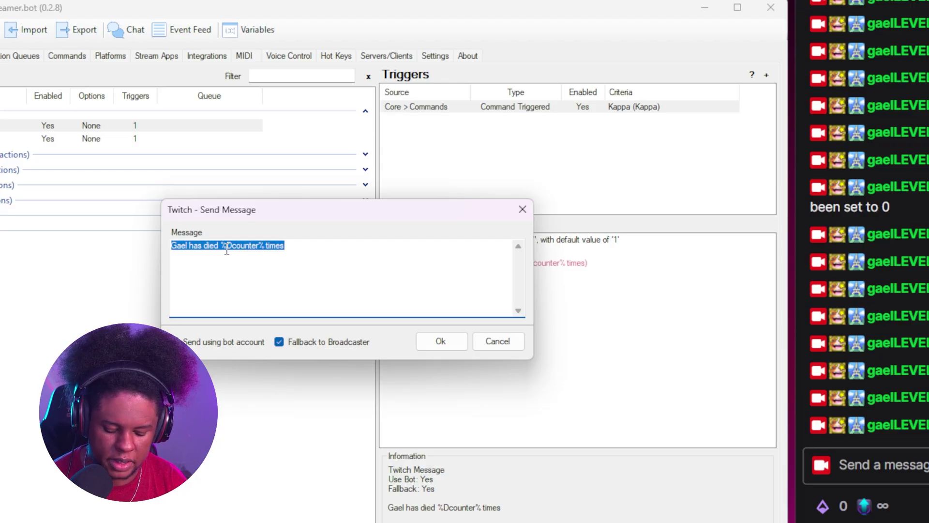
Change the Twitch Message sub-action's text to "Kappa has been used %Kcounter% times"
{"action": "type", "text": "K"}
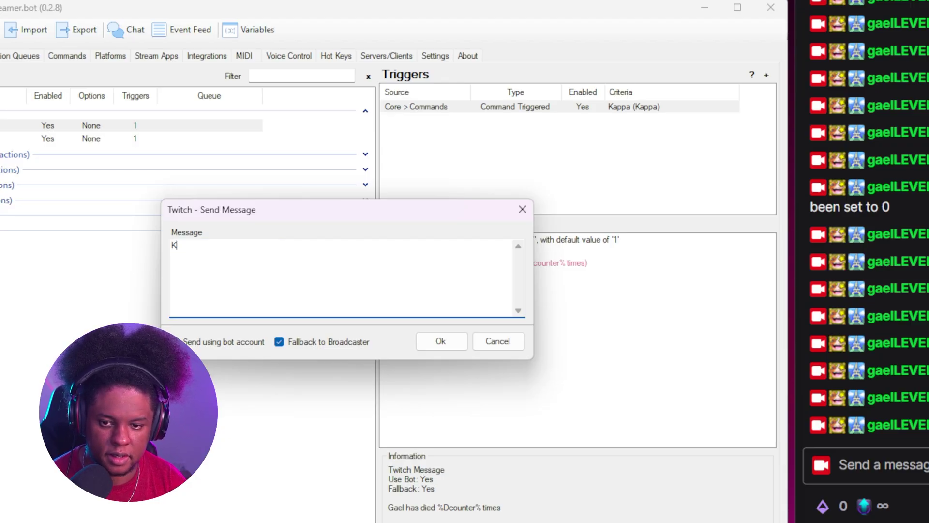
{"action": "type", "text": "appa I"}
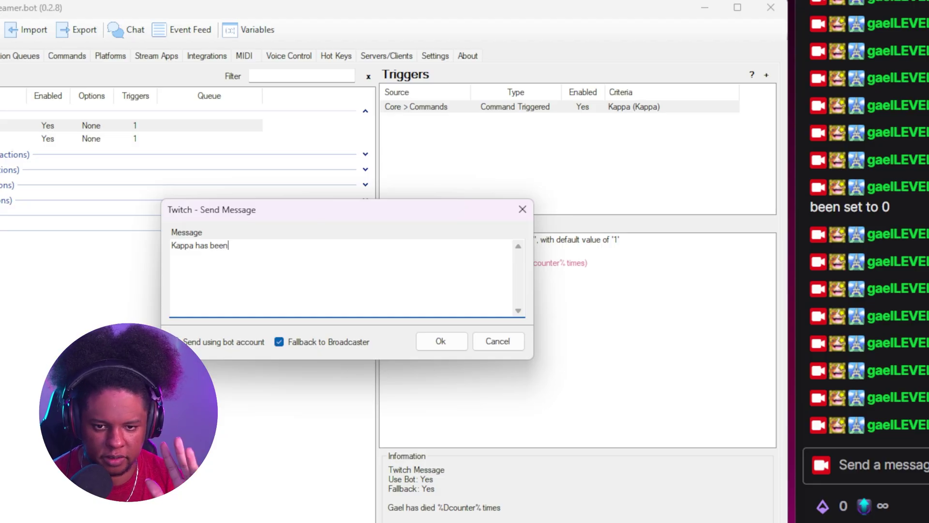
{"action": "type", "text": " used"}
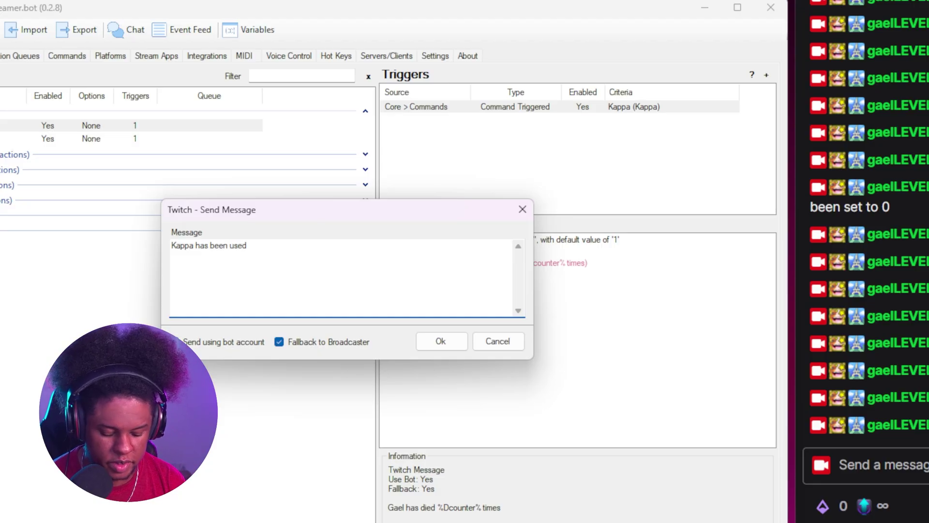
{"action": "type", "text": " %Kcou"}
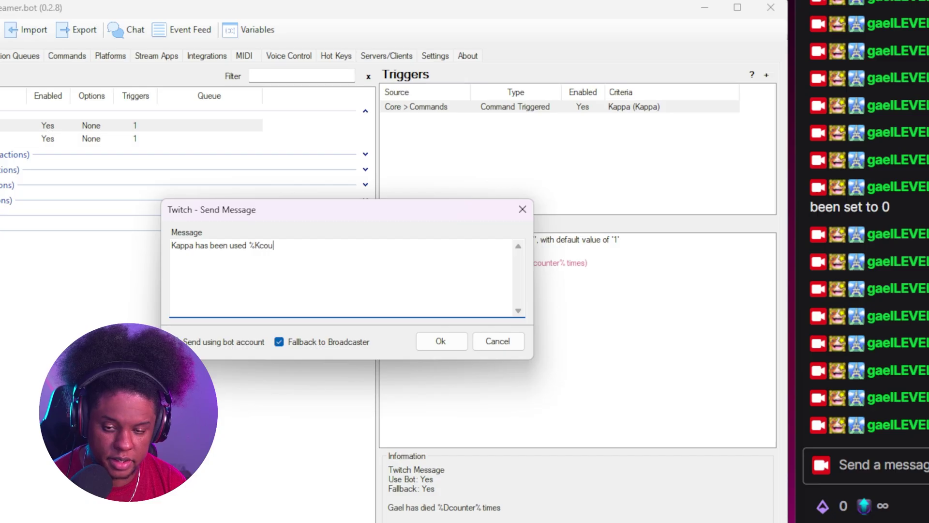
{"action": "type", "text": "nter% times"}
{"action": "left_click", "coordinate": [441, 341]}
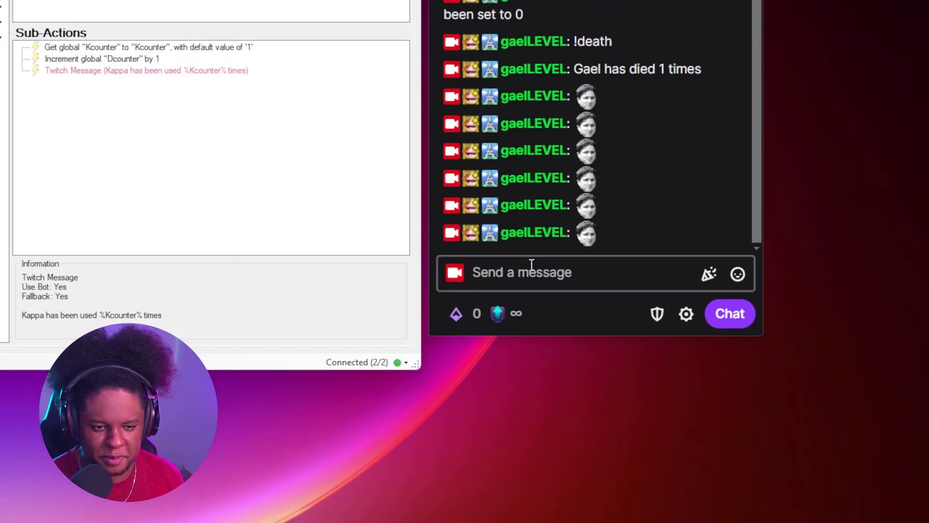
Re-enable the Twitch Message sub-action and send the Kappa emote in the Twitch chat to test it
{"action": "left_click", "coordinate": [532, 265]}
{"action": "type", "text": "Kap"}
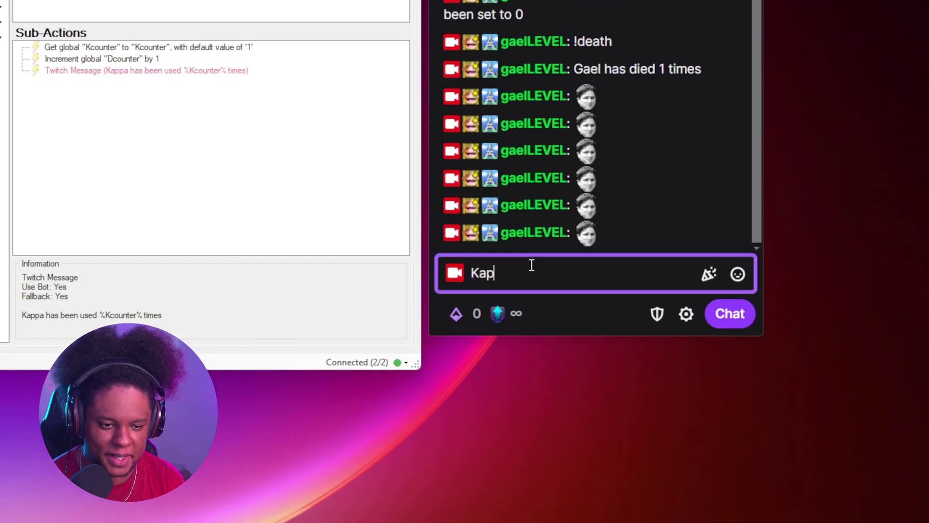
{"action": "type", "text": "pa"}
{"action": "right_click", "coordinate": [141, 71]}
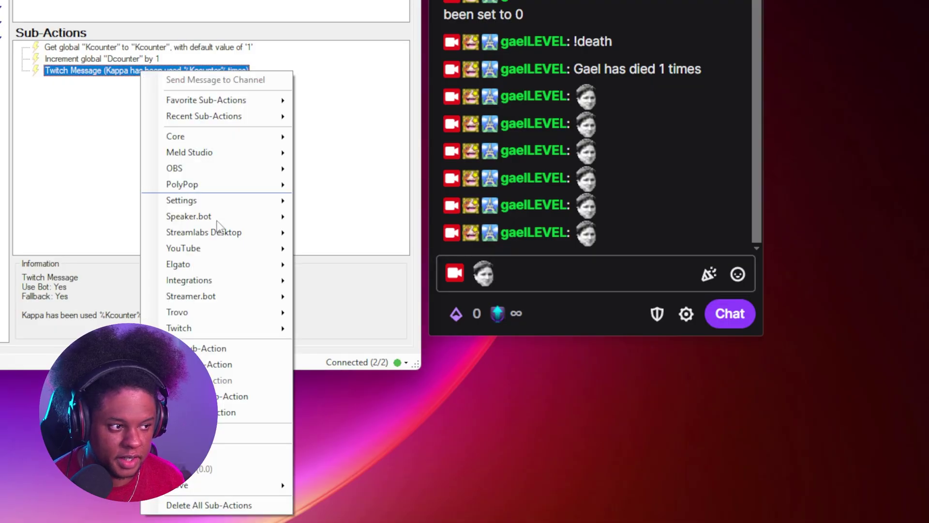
{"action": "left_click", "coordinate": [208, 455]}
{"action": "left_click", "coordinate": [553, 267]}
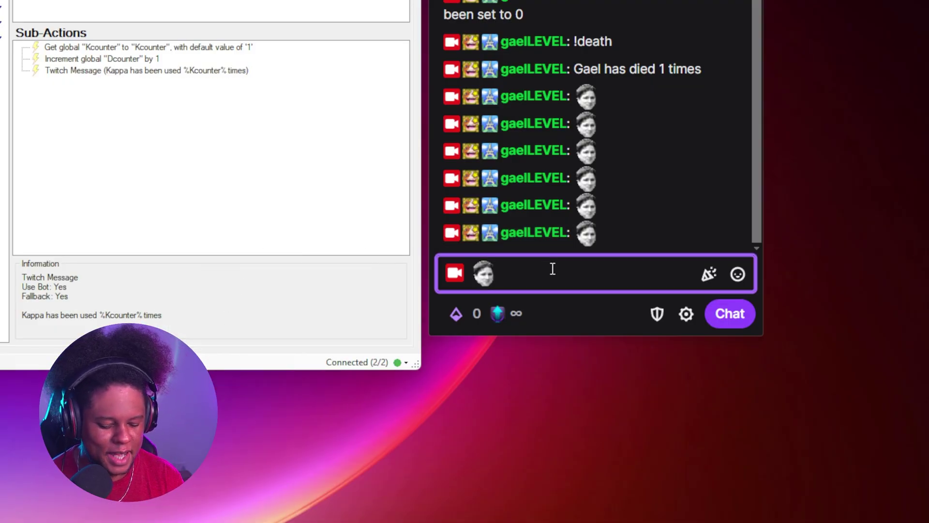
{"action": "key", "text": "Return"}
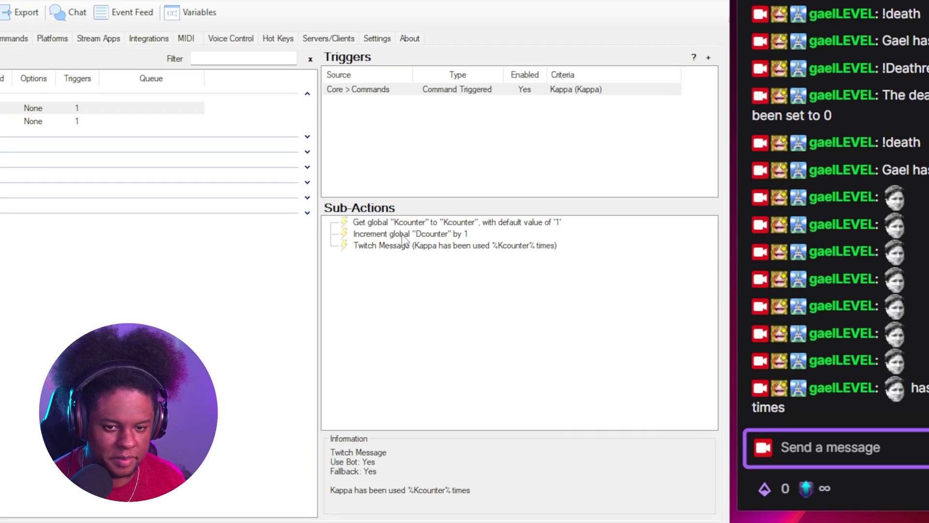
Change the variable name in the increment sub-action to Kcounter
{"action": "left_click", "coordinate": [261, 156]}
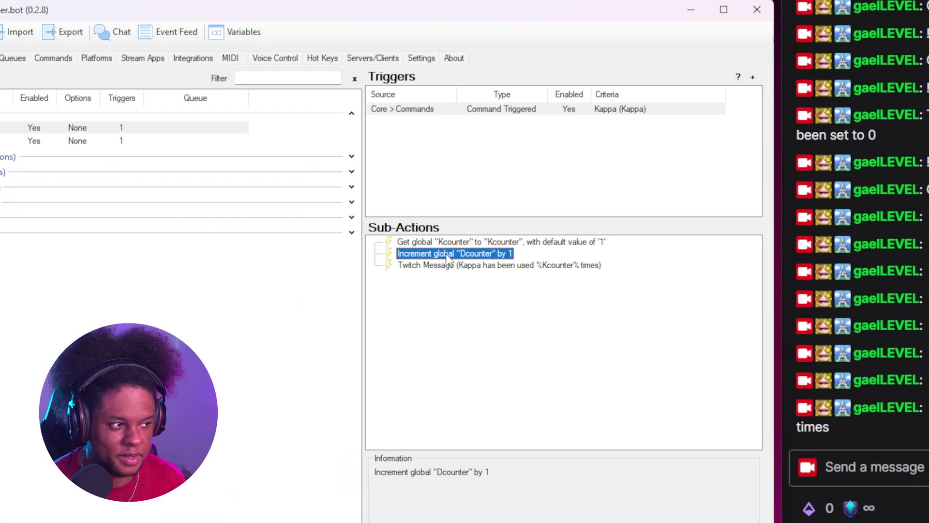
{"action": "double_click", "coordinate": [261, 156]}
{"action": "left_click", "coordinate": [364, 292]}
{"action": "key", "text": "BackSpace"}
{"action": "type", "text": "Kcounter"}
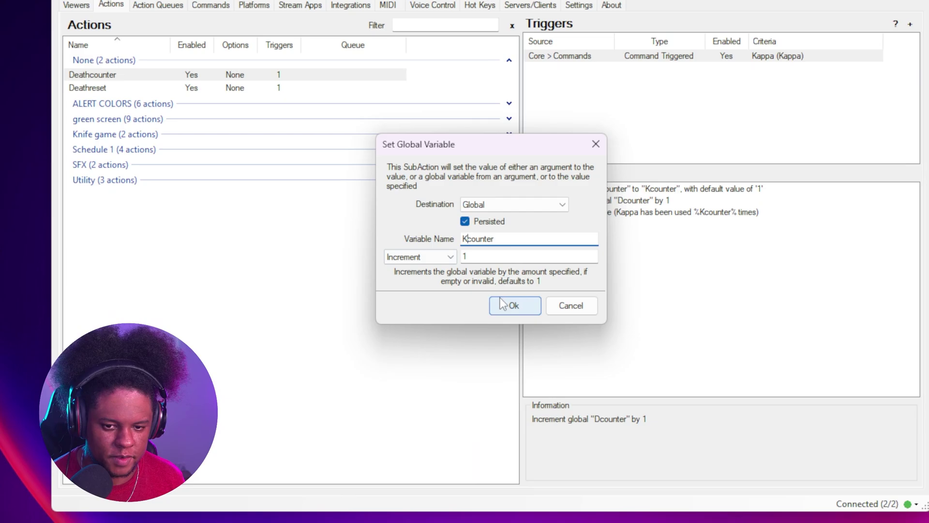
{"action": "left_click", "coordinate": [409, 358]}
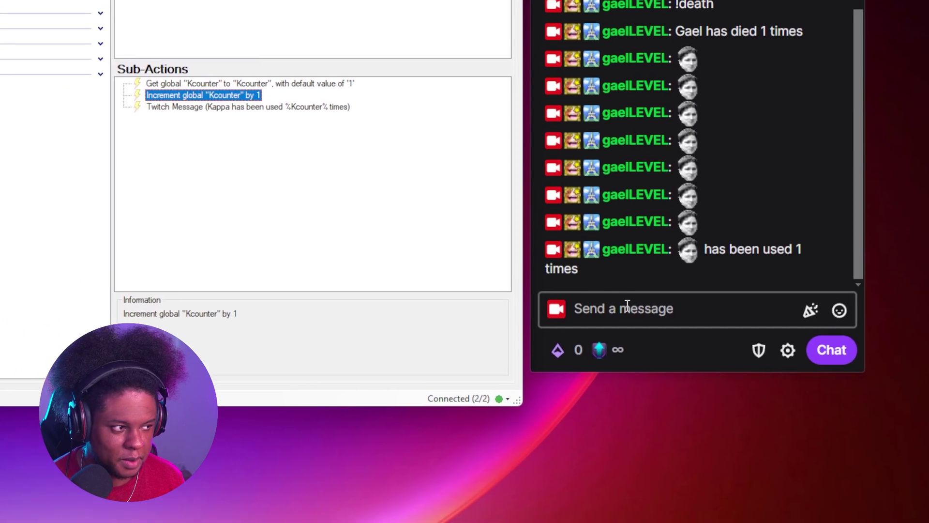
Send the Kappa emote repeatedly in the Twitch chat to test the corrected counter
{"action": "left_click", "coordinate": [525, 263]}
{"action": "type", "text": "Kappa"}
{"action": "key", "text": "Return"}
{"action": "type", "text": "Ka"}
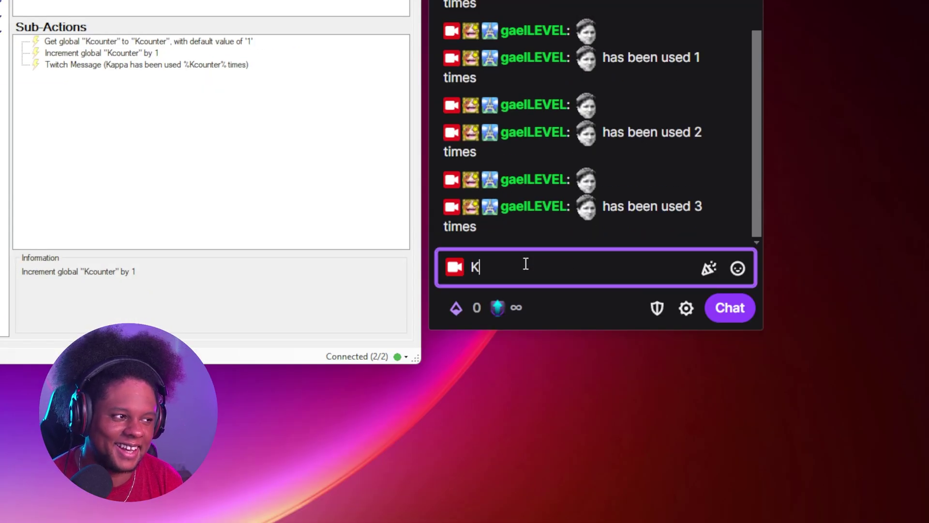
{"action": "type", "text": "ppa"}
{"action": "key", "text": "Return"}
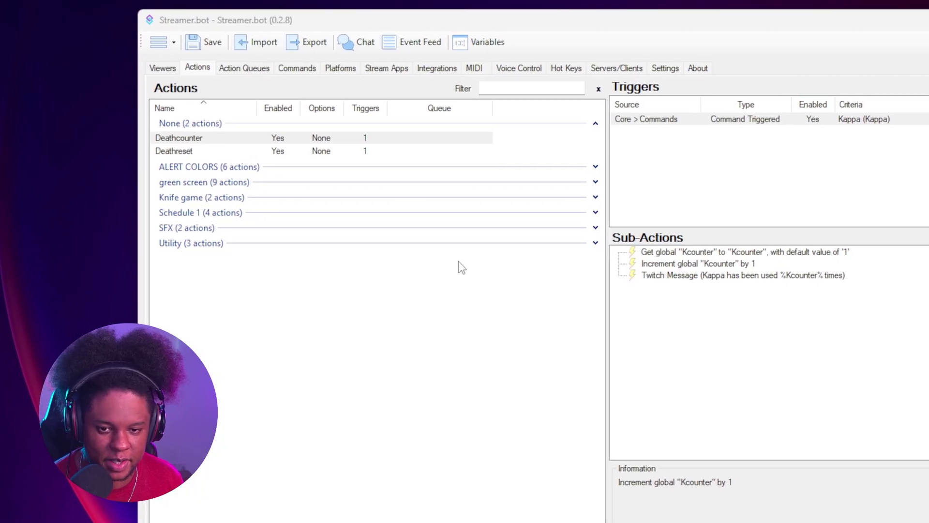
Examine the actions in the Knife game group, including the chat message text of the Knife game info action
{"action": "left_click", "coordinate": [596, 197]}
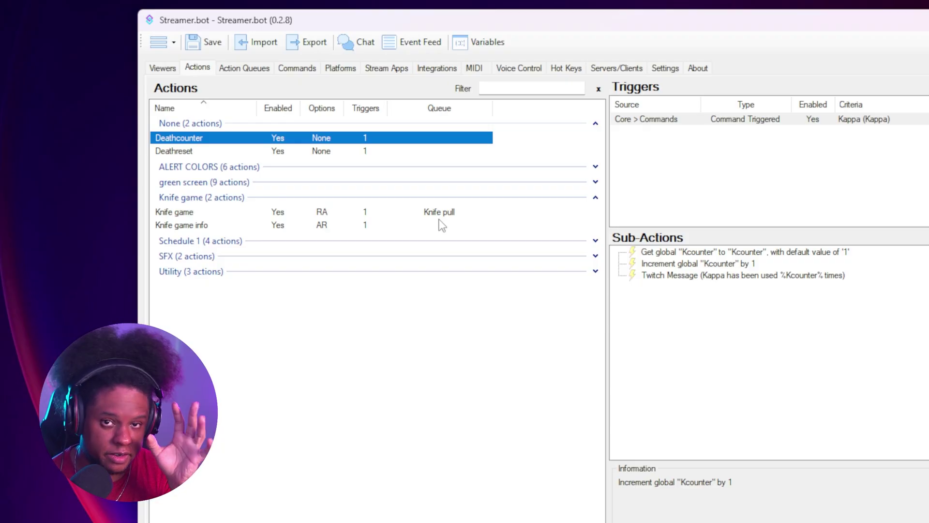
{"action": "left_click", "coordinate": [367, 214]}
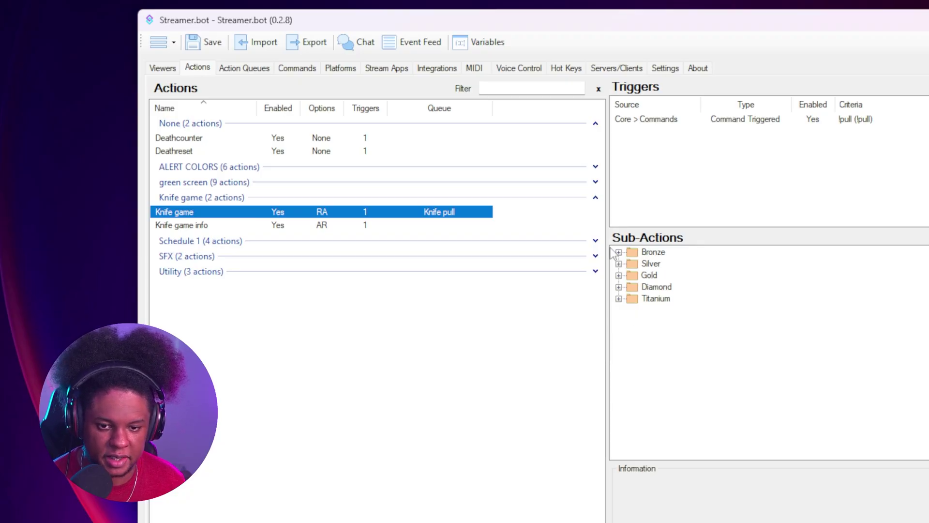
{"action": "left_click", "coordinate": [219, 228]}
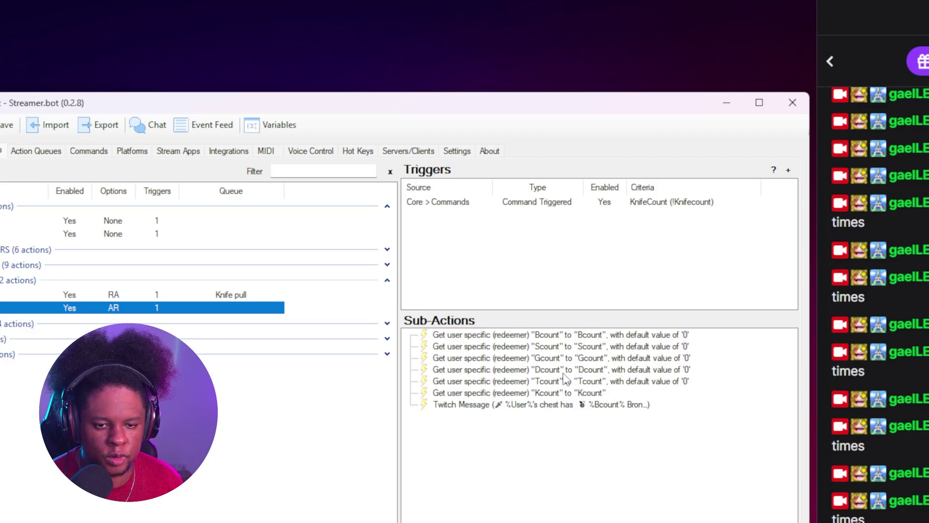
{"action": "double_click", "coordinate": [532, 404]}
{"action": "double_click", "coordinate": [295, 327]}
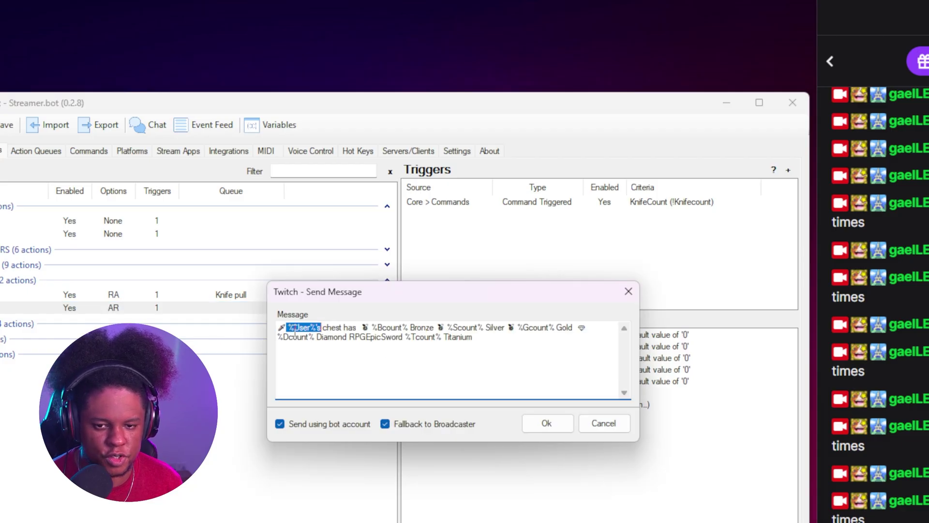
{"action": "left_click", "coordinate": [326, 327]}
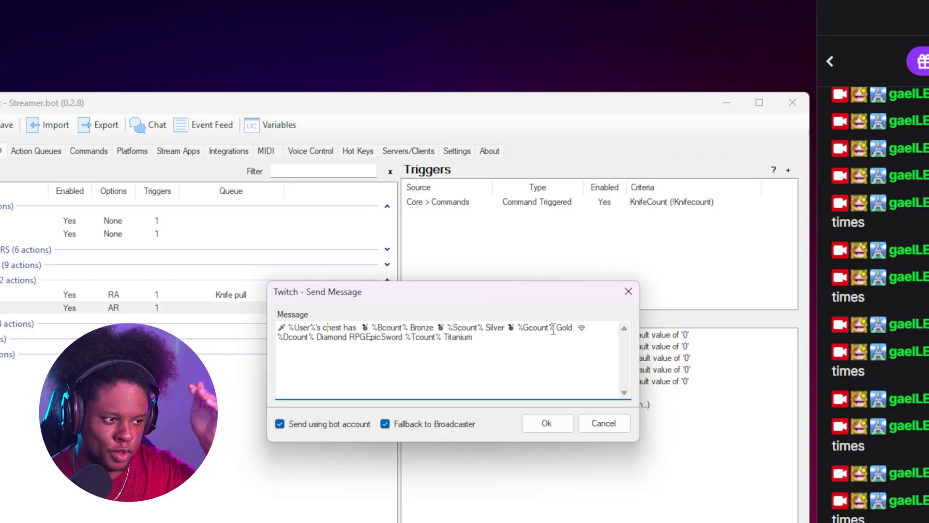
{"action": "left_click", "coordinate": [608, 423]}
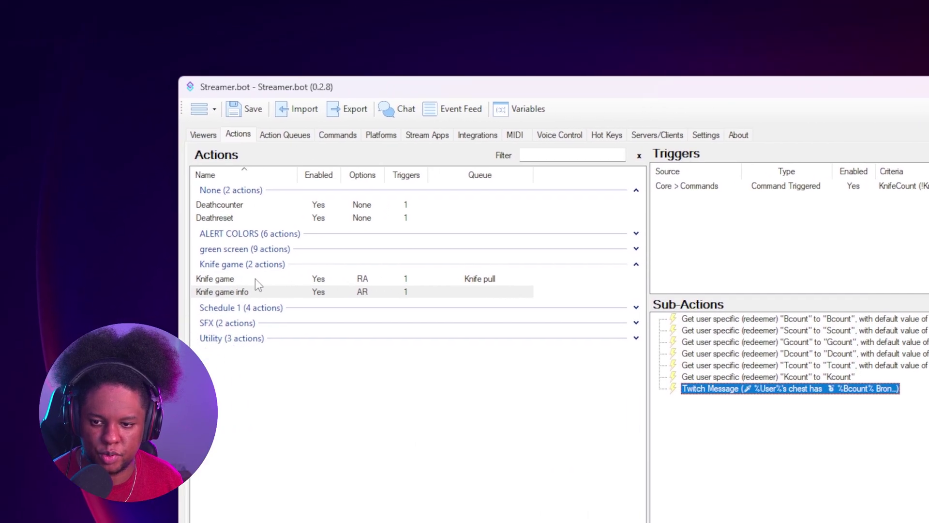
Examine the Bronze group of the Knife game action and its user-specific Bcount increment sub-action
{"action": "left_click", "coordinate": [104, 290]}
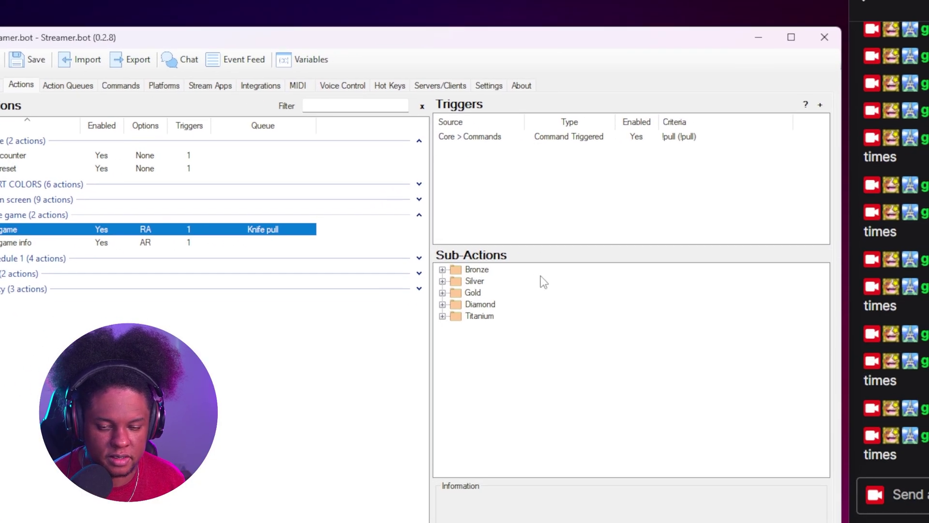
{"action": "left_click", "coordinate": [545, 269]}
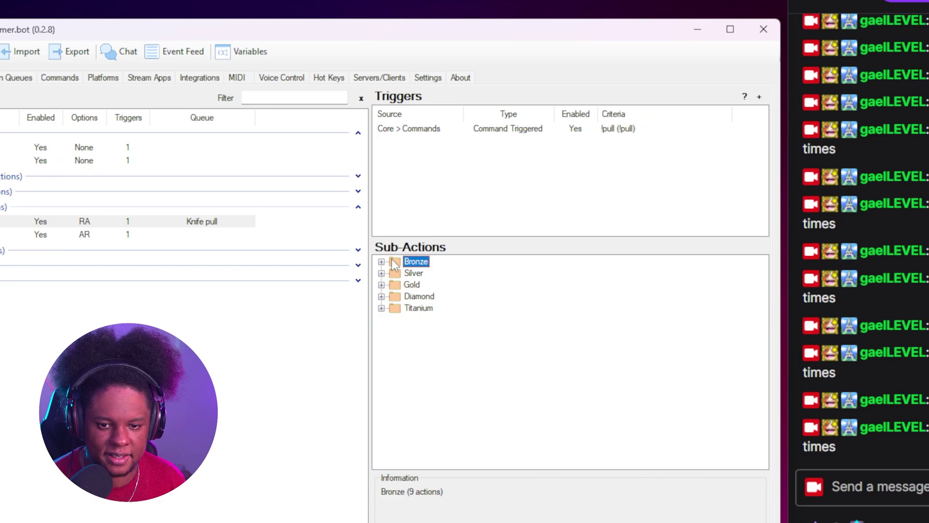
{"action": "left_click", "coordinate": [382, 262]}
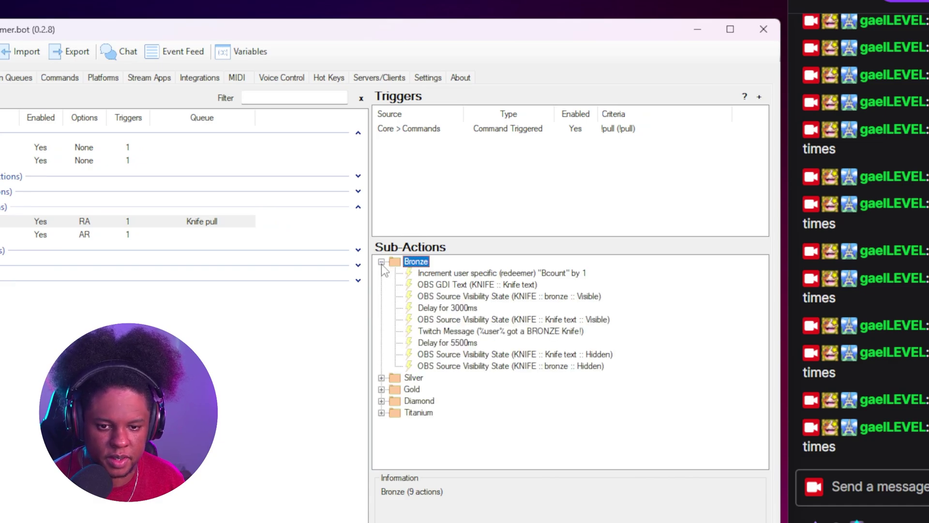
{"action": "left_click", "coordinate": [447, 274]}
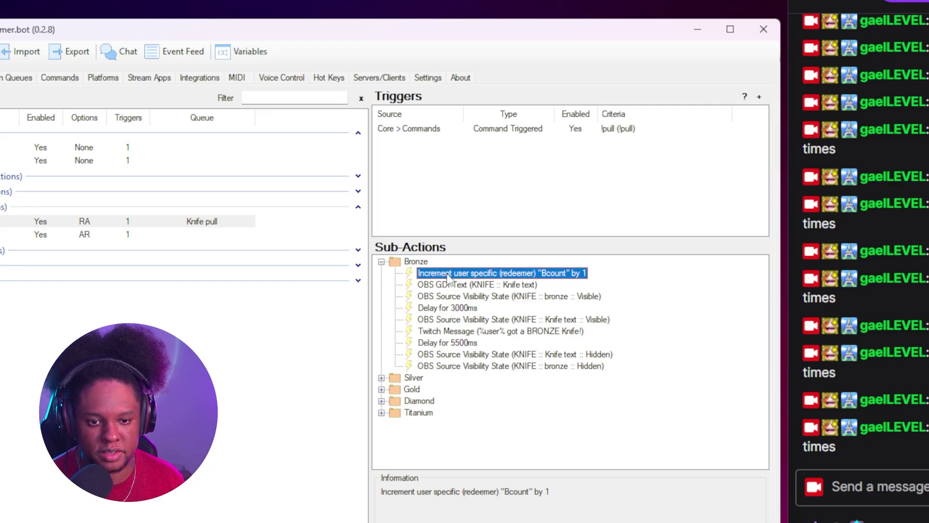
{"action": "double_click", "coordinate": [448, 274]}
{"action": "key", "text": "Escape"}
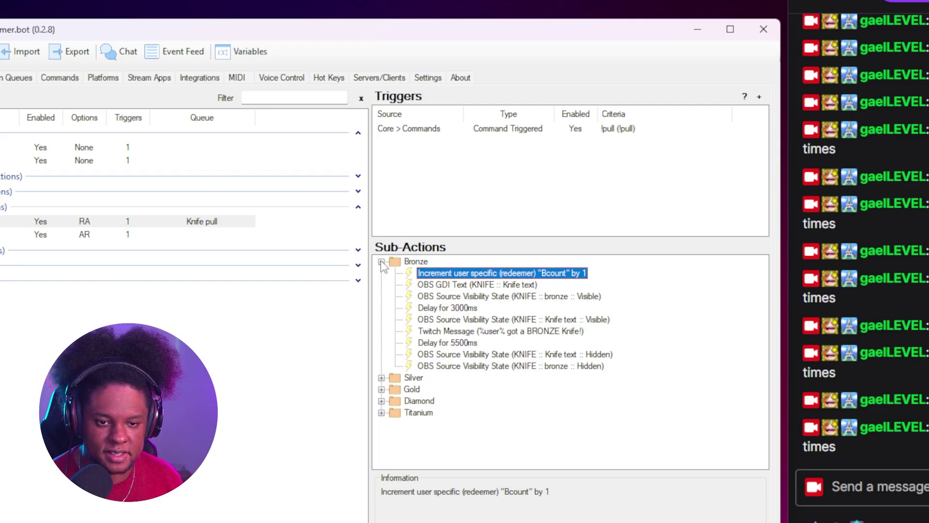
{"action": "left_click", "coordinate": [381, 262]}
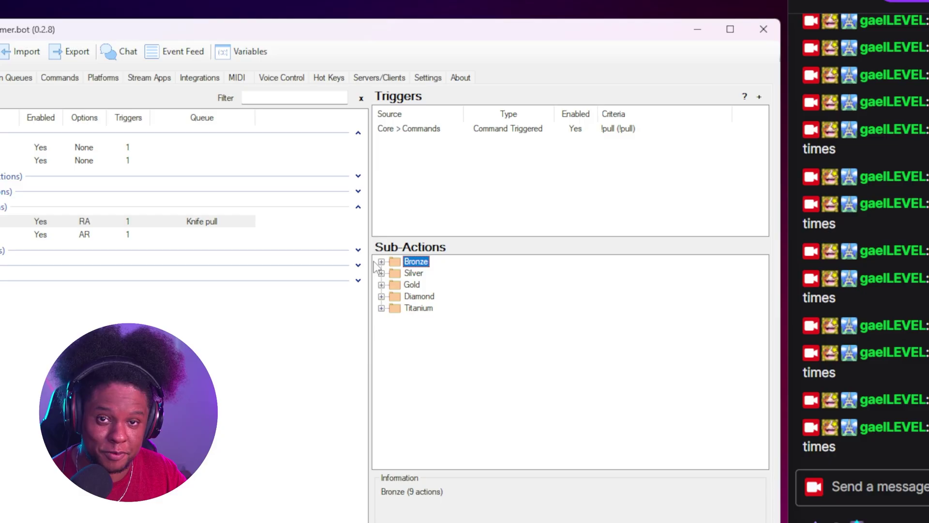
Inspect the source options of the Bcount Get Global Variable sub-action in the Knife game info action
{"action": "left_click", "coordinate": [196, 235]}
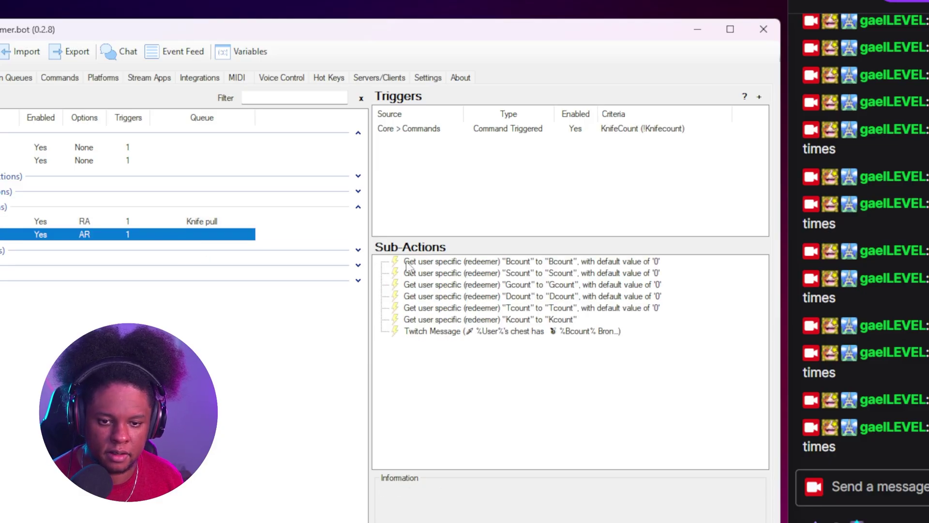
{"action": "left_click", "coordinate": [436, 262]}
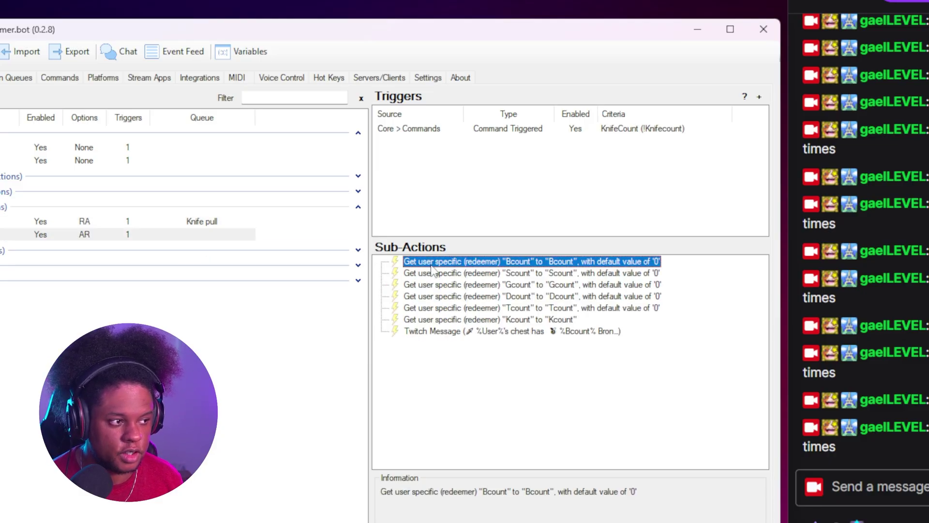
{"action": "double_click", "coordinate": [483, 264]}
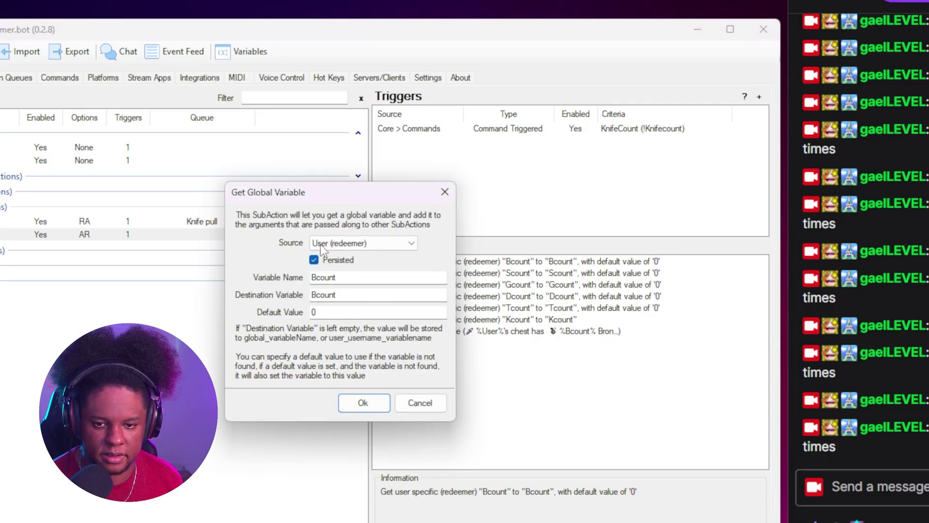
{"action": "left_click", "coordinate": [409, 245]}
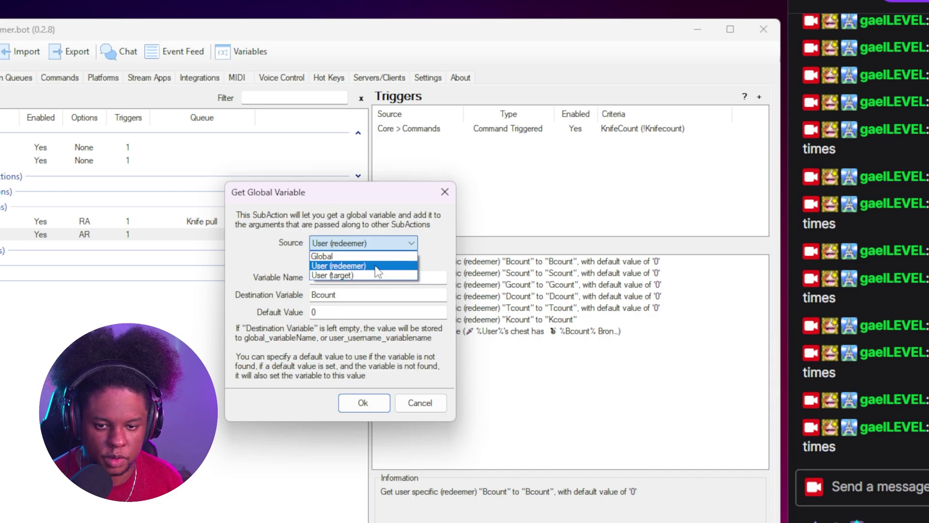
{"action": "left_click", "coordinate": [447, 245]}
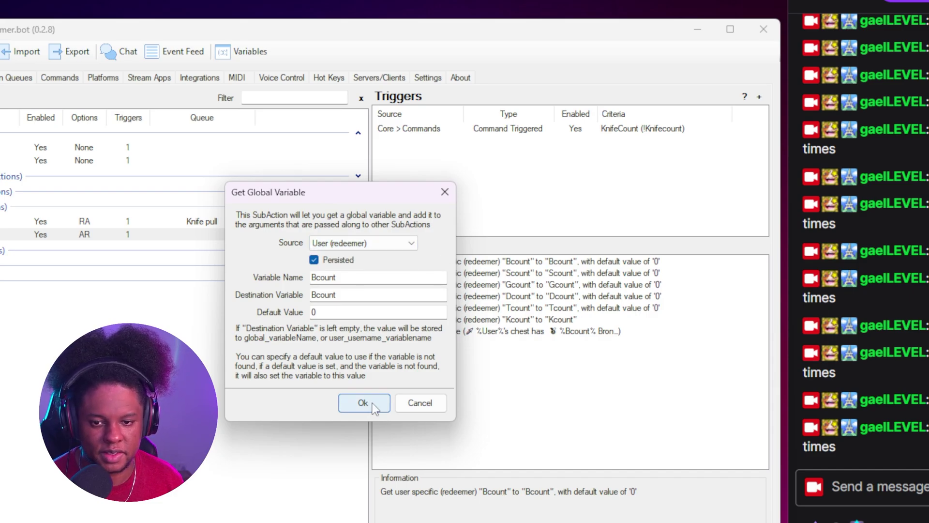
{"action": "left_click", "coordinate": [374, 405]}
{"action": "right_click", "coordinate": [407, 345]}
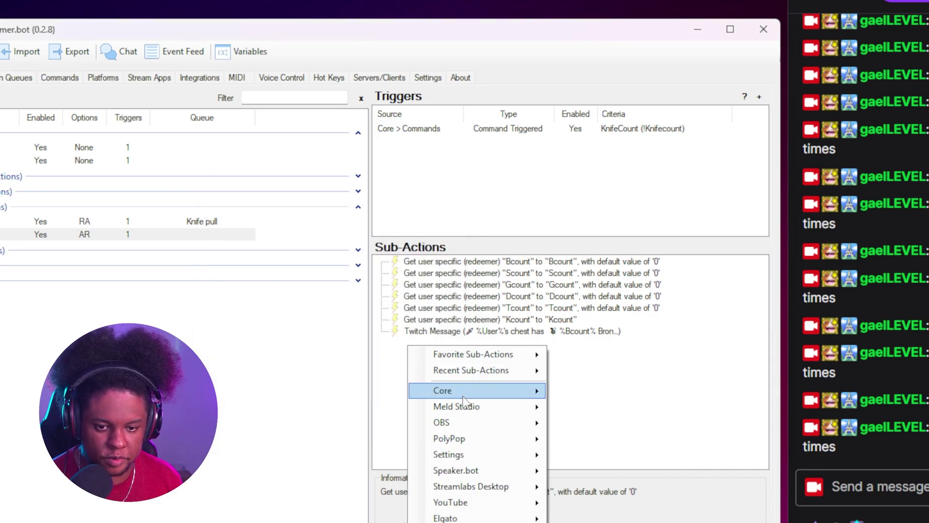
{"action": "mouse_move", "coordinate": [462, 396]}
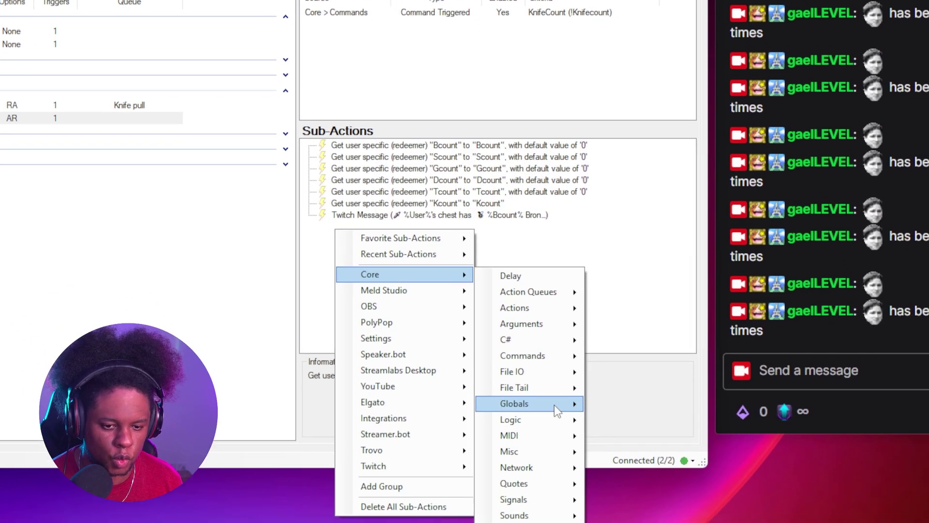
{"action": "mouse_move", "coordinate": [553, 404]}
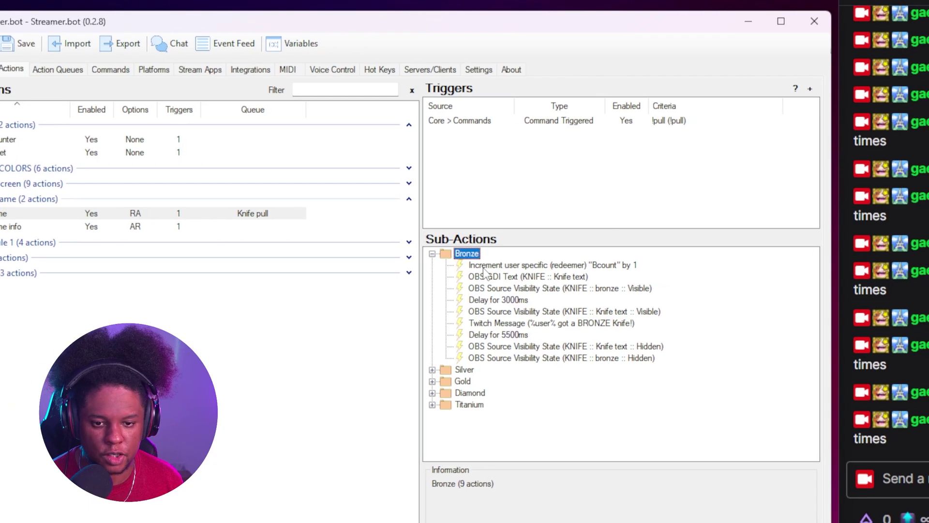
Inspect the destination options of the Bronze group's Bcount increment sub-action, then return to the Knife game info action
{"action": "left_click", "coordinate": [473, 264]}
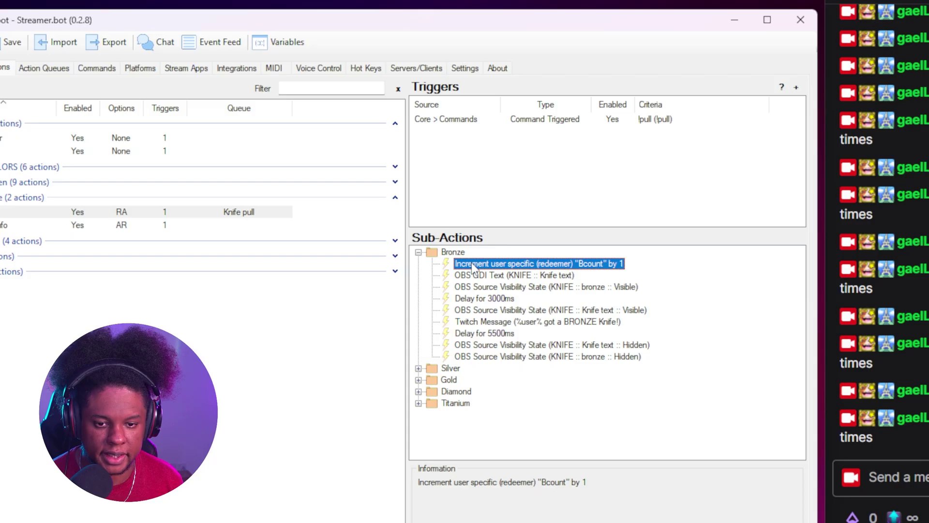
{"action": "double_click", "coordinate": [473, 265]}
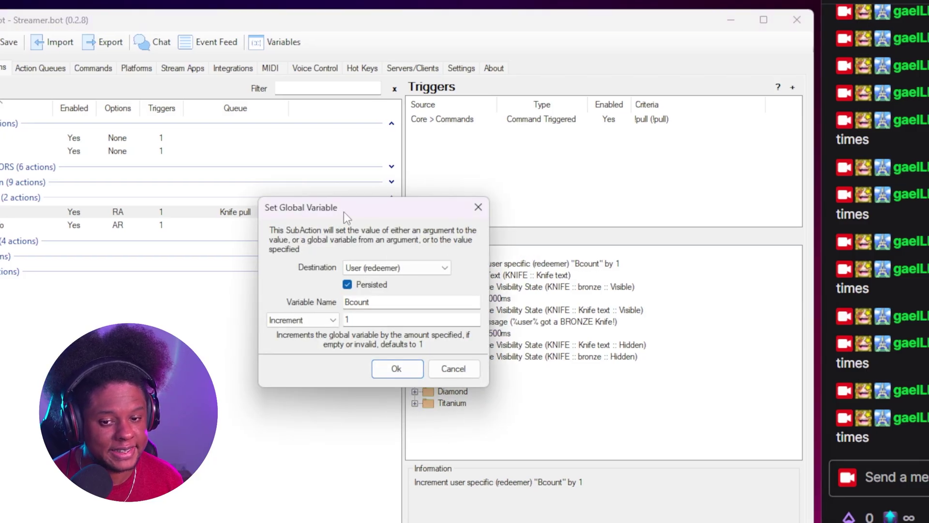
{"action": "left_click", "coordinate": [442, 271]}
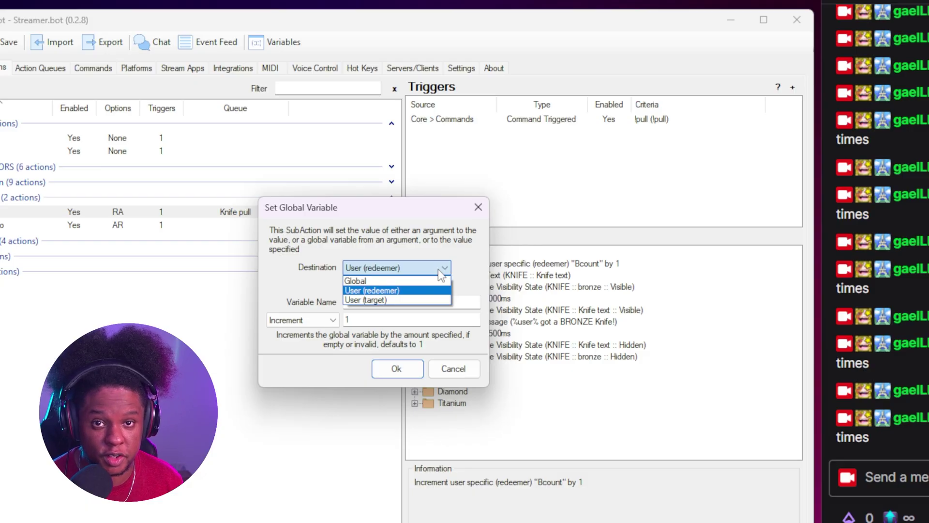
{"action": "left_click", "coordinate": [438, 269]}
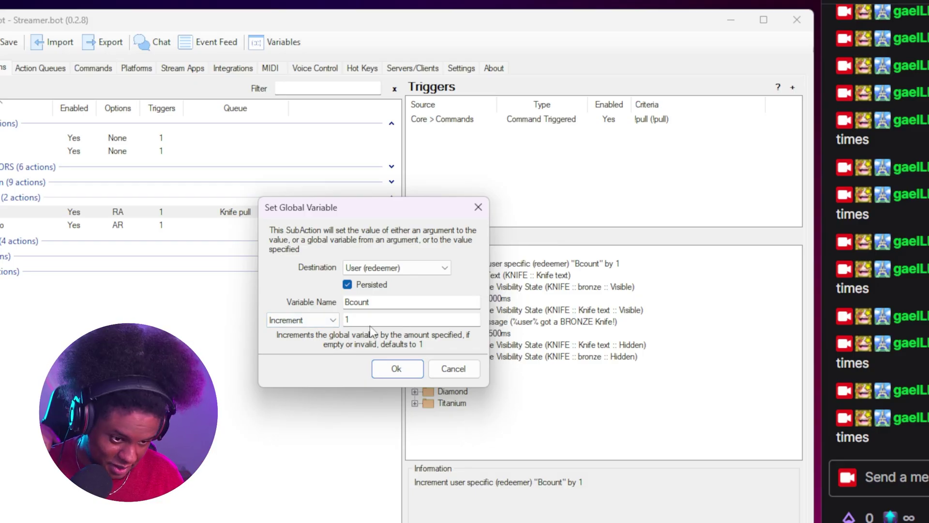
{"action": "left_click", "coordinate": [392, 372]}
{"action": "left_click", "coordinate": [137, 225]}
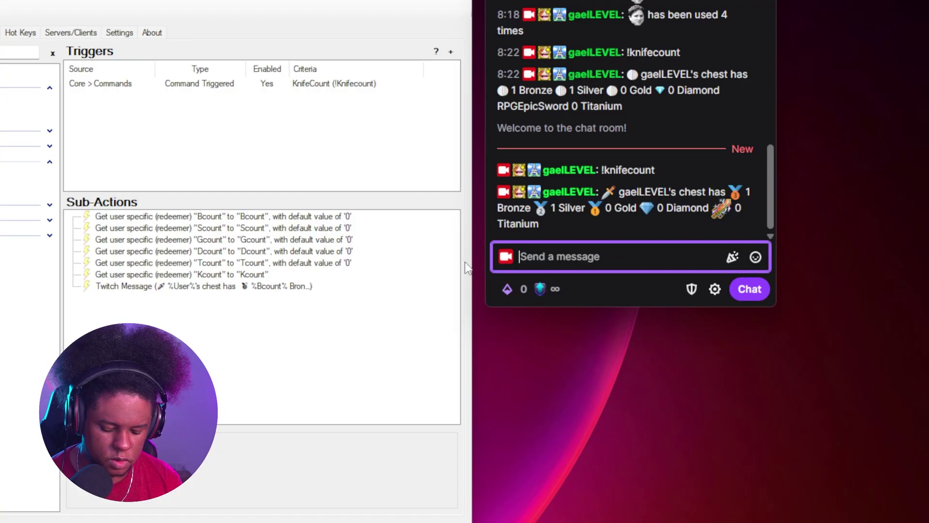
Test the knife game in the Twitch chat by sending !pull followed by !knifecount
{"action": "type", "text": "!pu"}
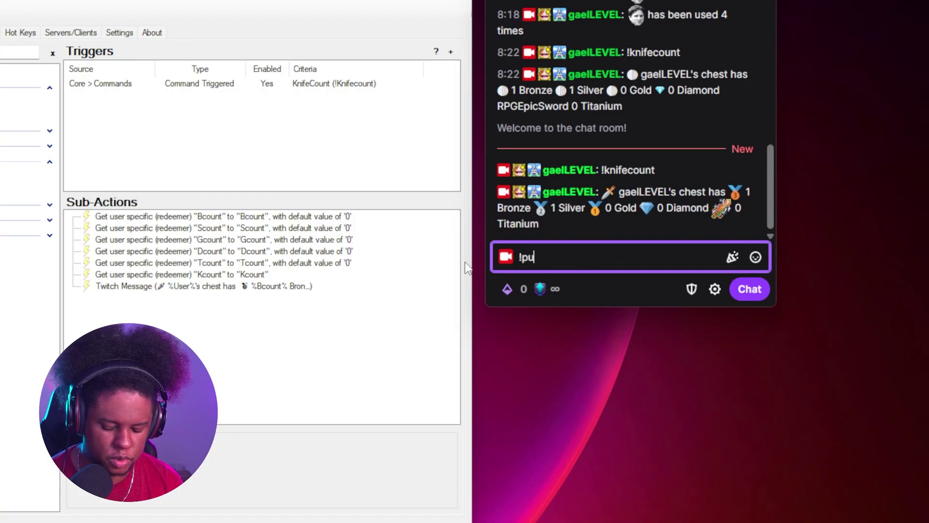
{"action": "type", "text": "ll"}
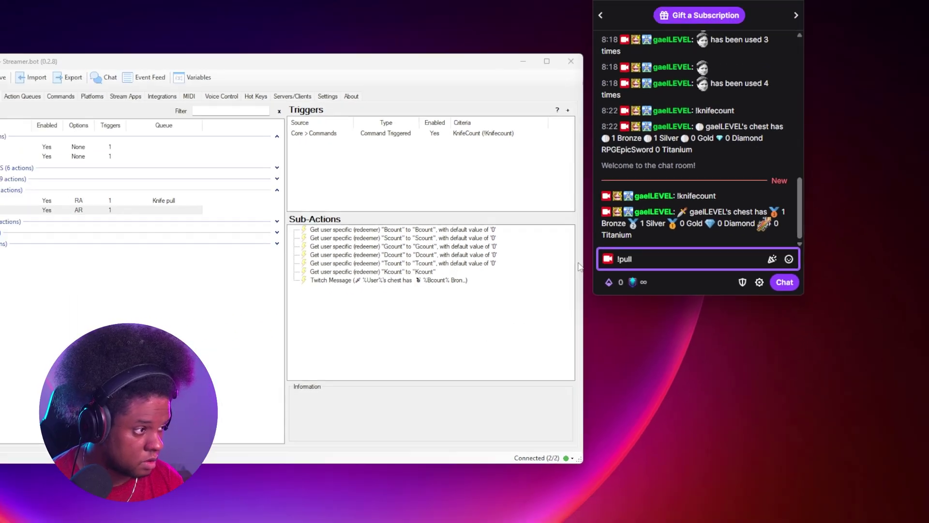
{"action": "key", "text": "Return"}
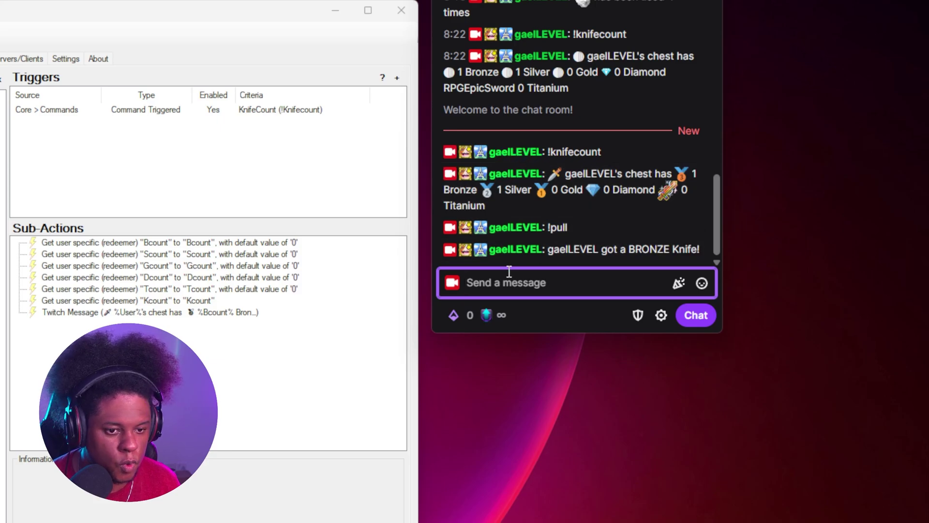
{"action": "type", "text": "!knifecount"}
{"action": "key", "text": "Return"}
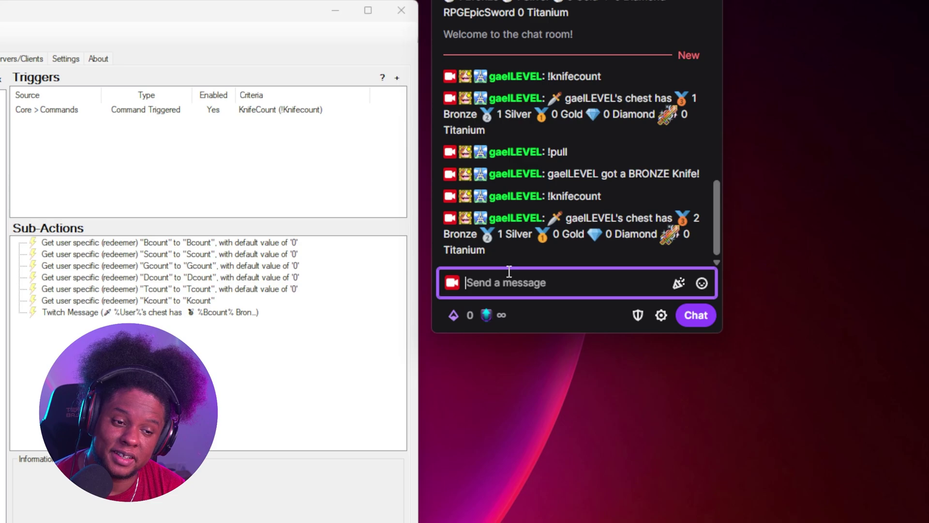
Resend the earlier !pull and !knifecount commands in the Twitch chat for a second knife pull test
{"action": "key", "text": "Up"}
{"action": "key", "text": "Up"}
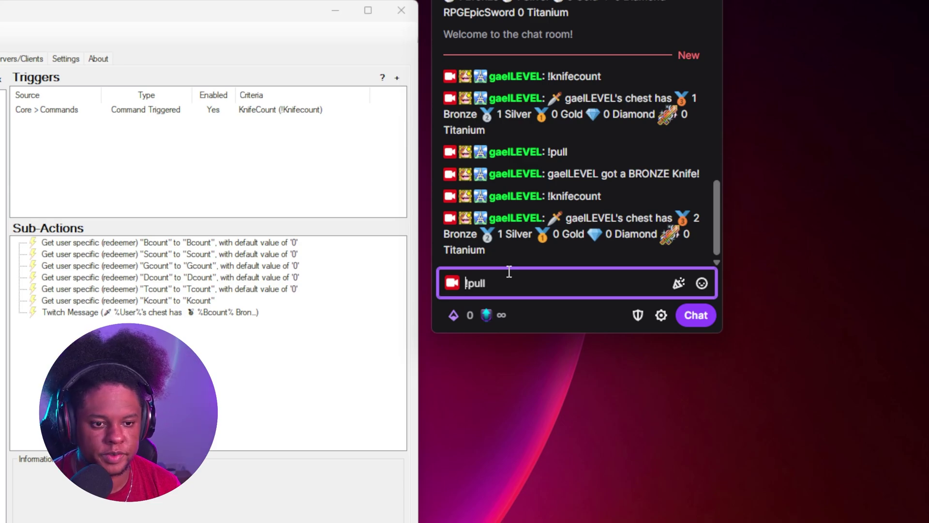
{"action": "key", "text": "Return"}
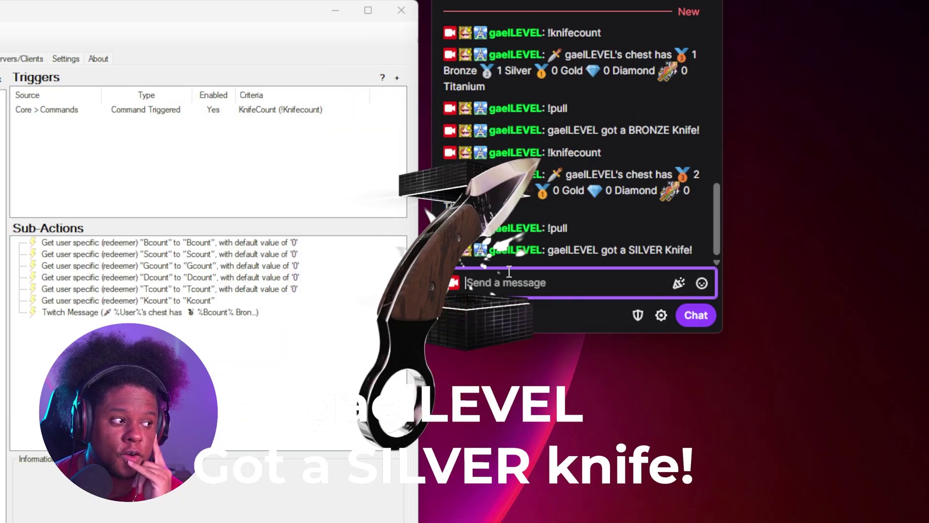
{"action": "key", "text": "Up"}
{"action": "key", "text": "Up"}
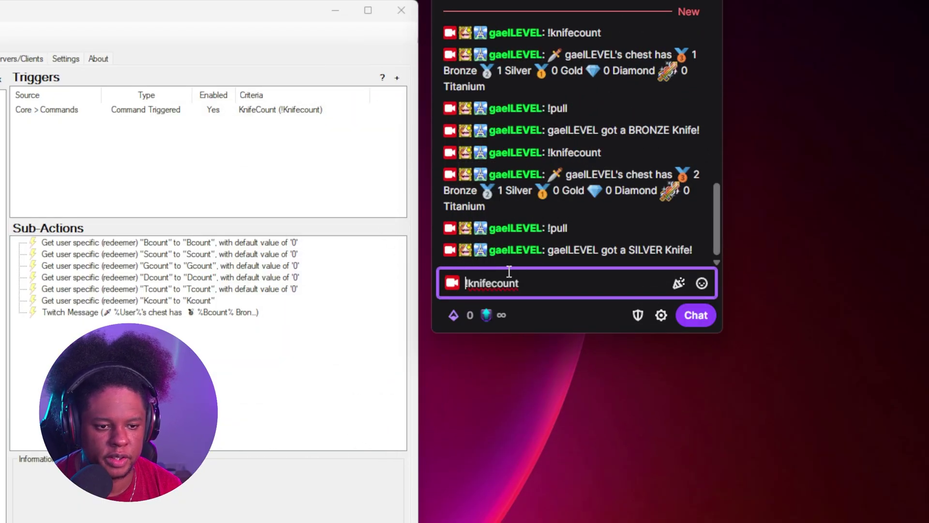
{"action": "key", "text": "Return"}
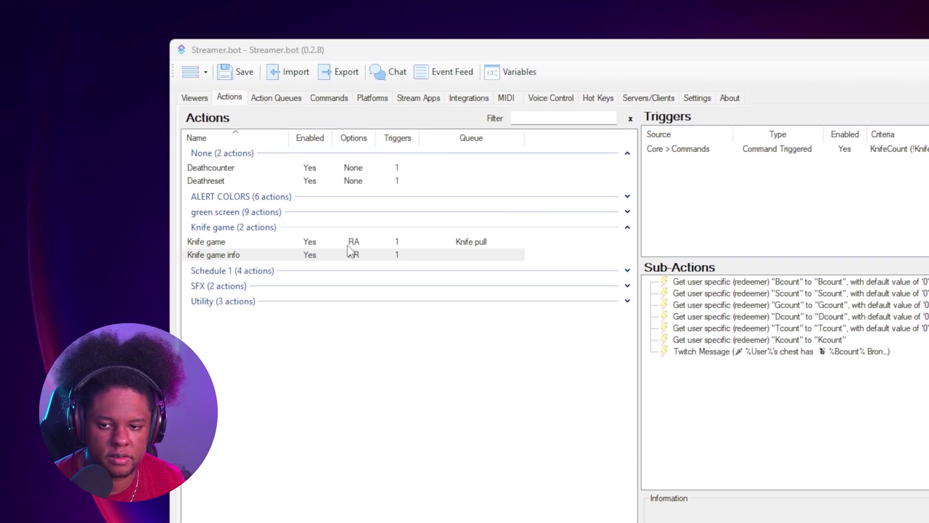
Examine the Bronze group's Twitch message text in the Knife game action and the sub-actions of its Silver group
{"action": "left_click", "coordinate": [349, 243]}
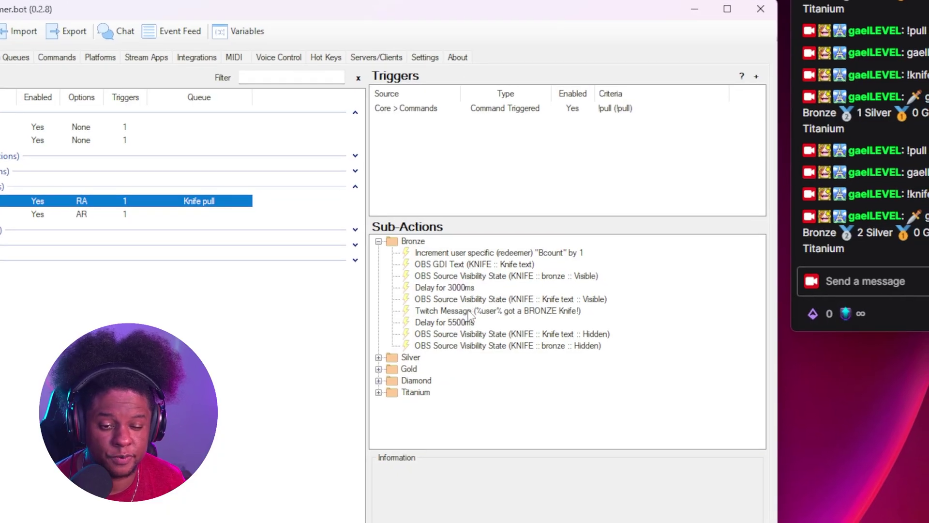
{"action": "left_click", "coordinate": [452, 311]}
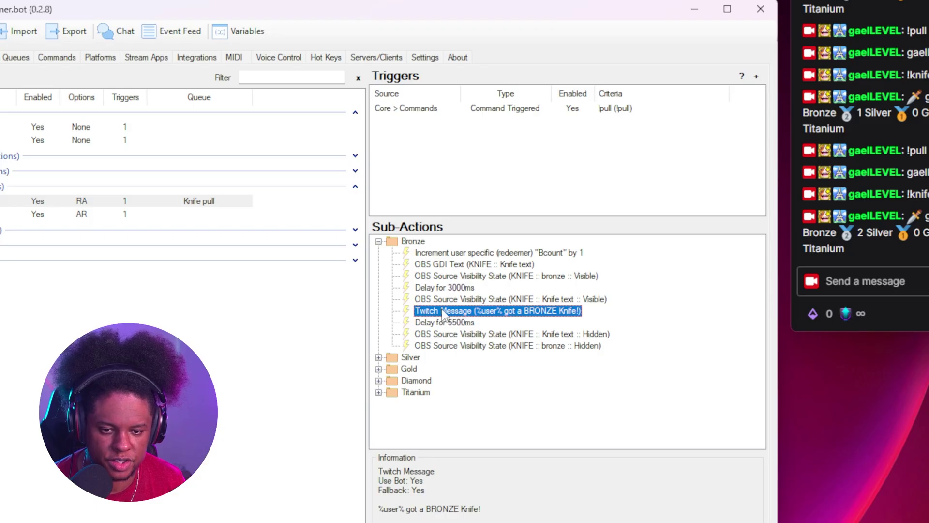
{"action": "double_click", "coordinate": [444, 311]}
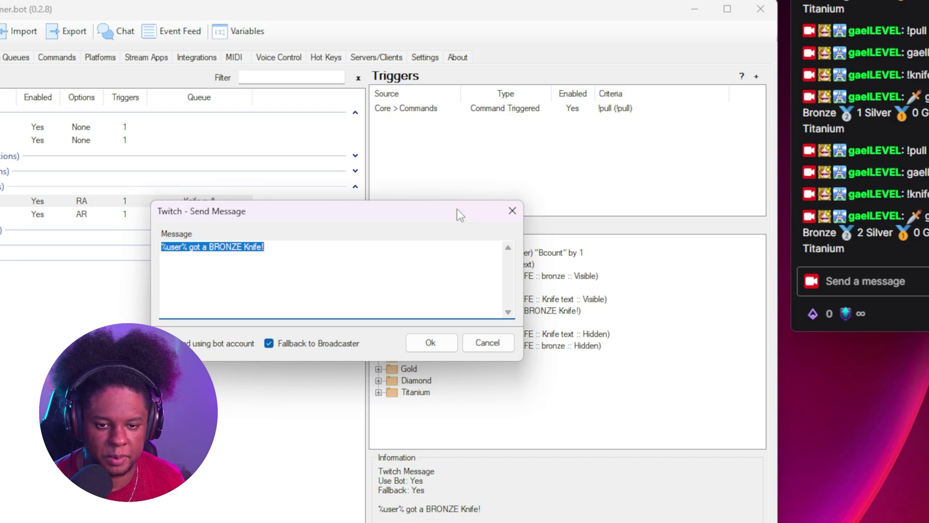
{"action": "left_click_drag", "start_coordinate": [457, 209], "coordinate": [285, 153]}
{"action": "left_click", "coordinate": [252, 287]}
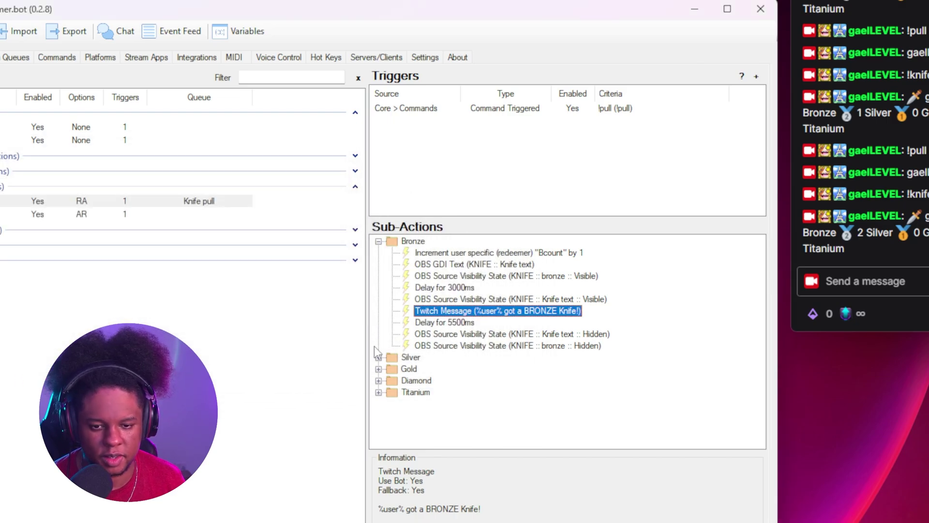
{"action": "left_click", "coordinate": [379, 357]}
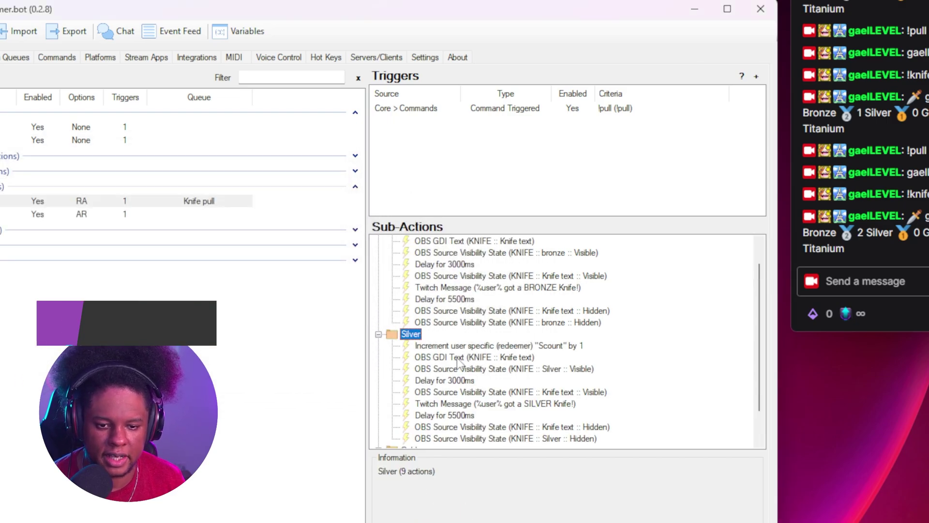